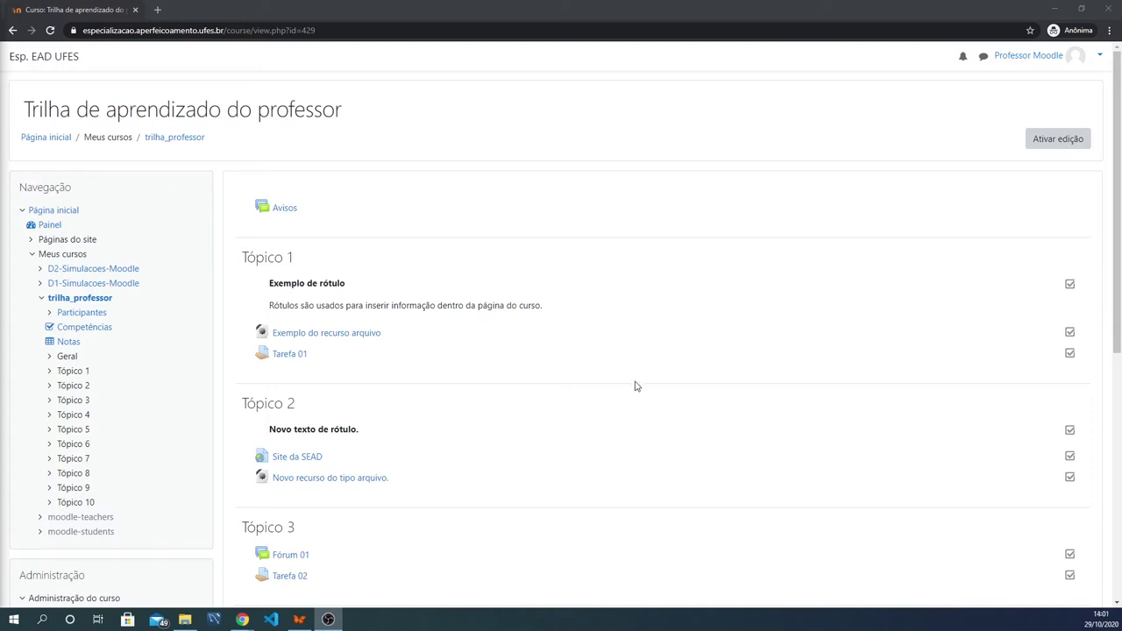
Open the question bank of the Tópico 4 quiz "Nova atividade do tipo questionário"
scroll(636, 385, "down", 3)
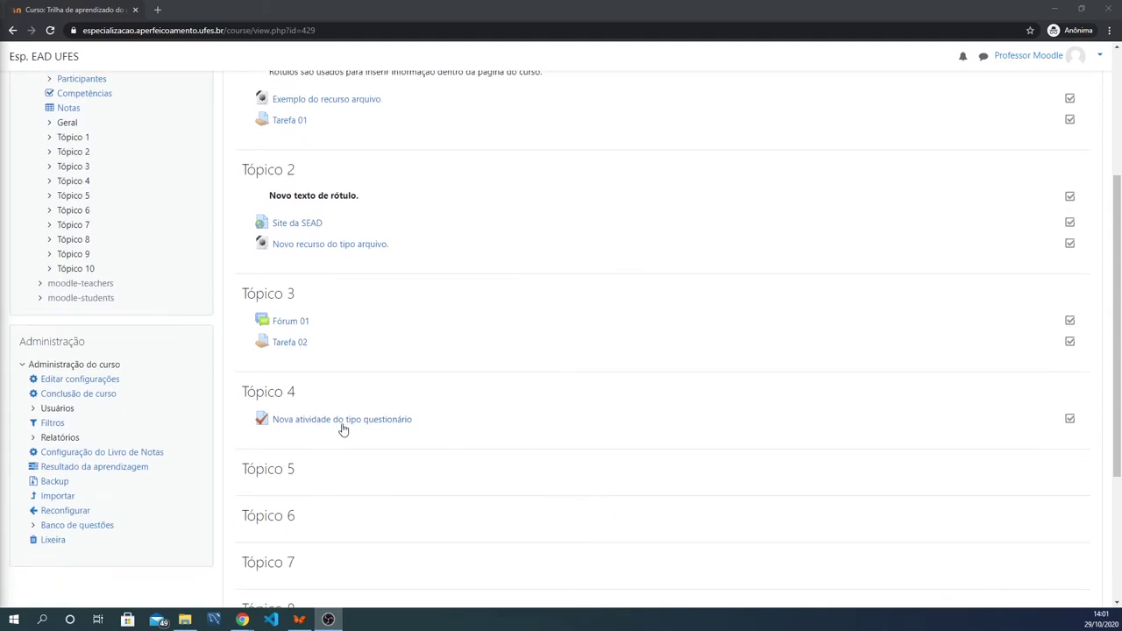
left_click(347, 420)
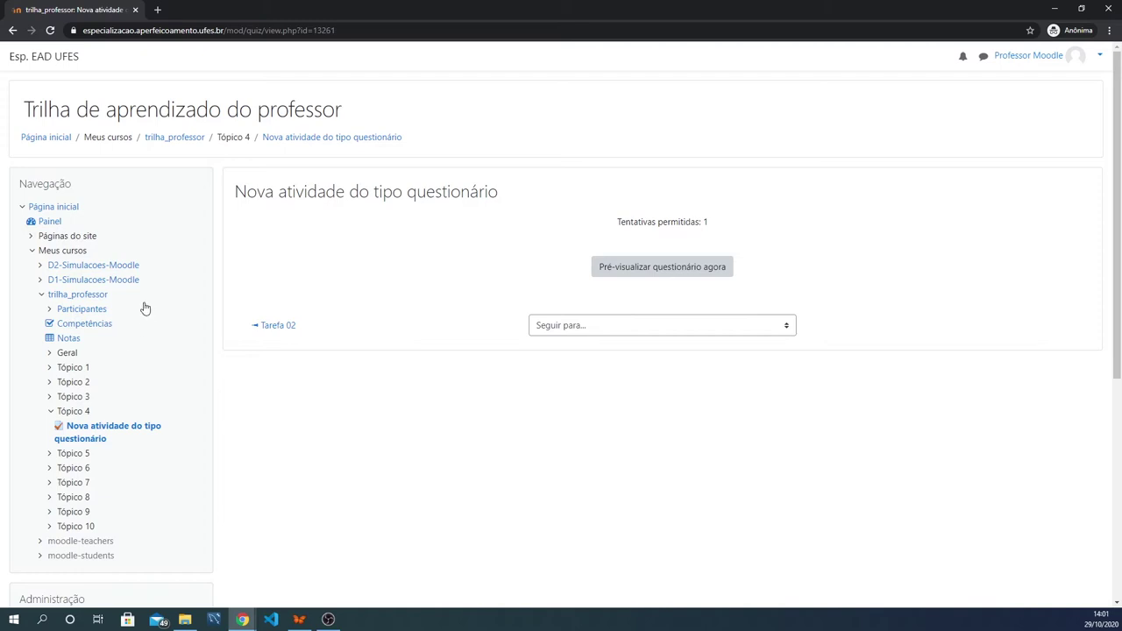
scroll(144, 309, "down", 2)
scroll(144, 308, "down", 4)
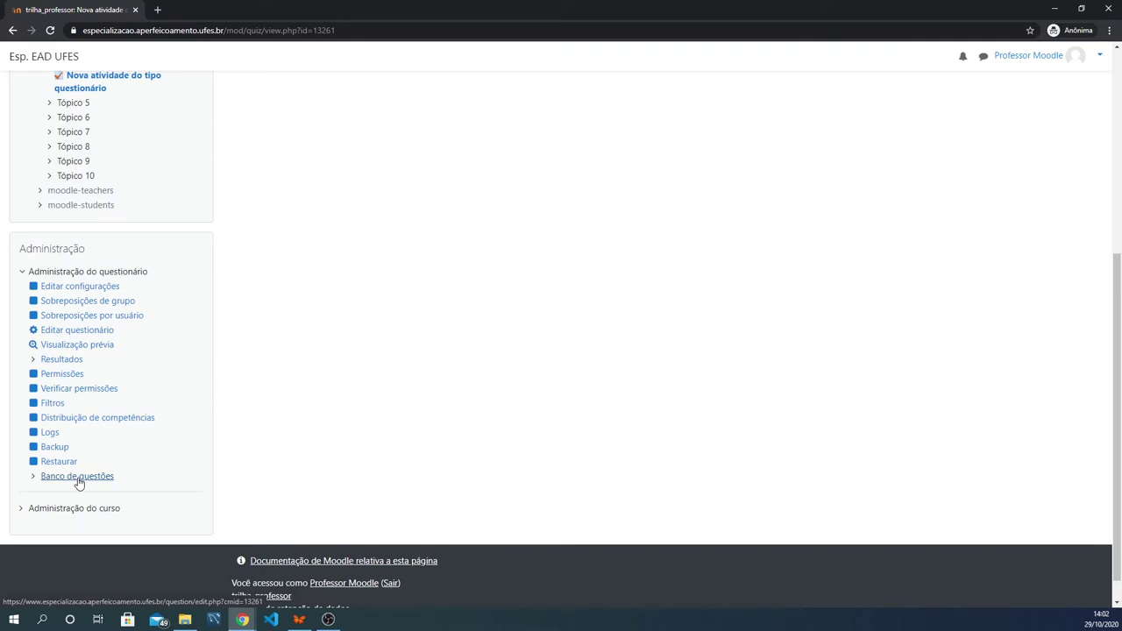
left_click(33, 477)
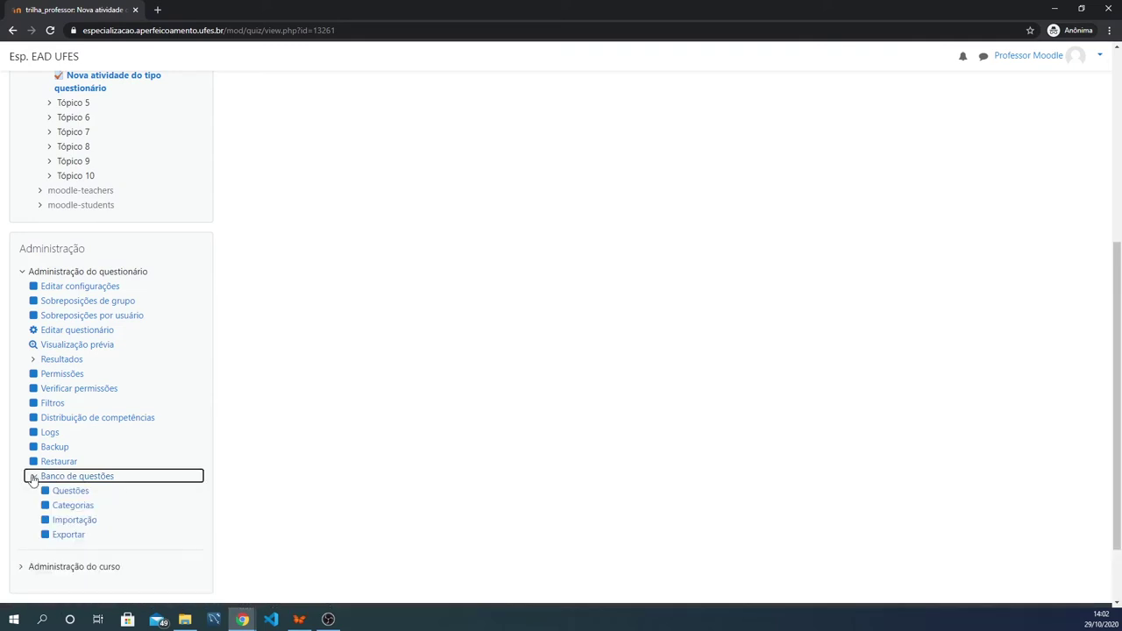
left_click(33, 478)
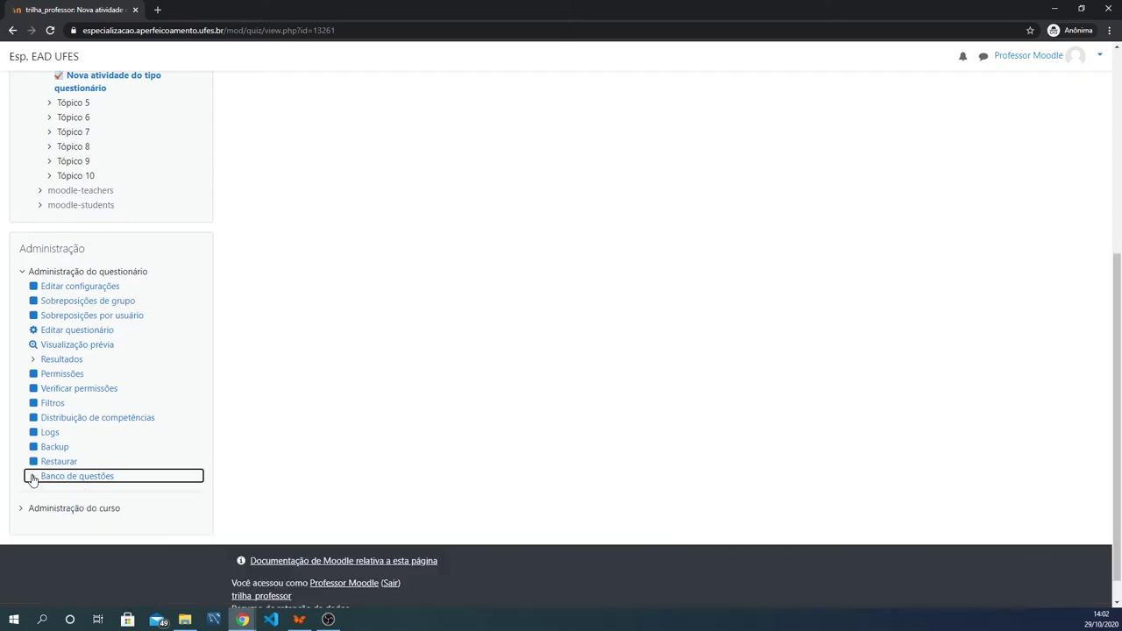
left_click(84, 479)
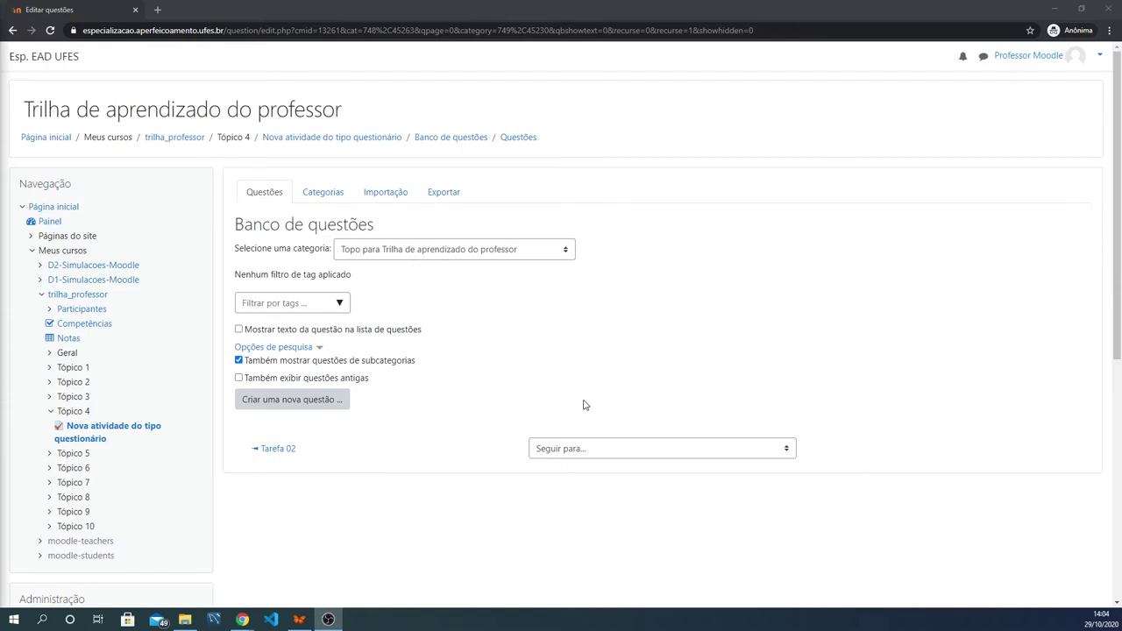
Show the questions in the category "Padrão para Nova atividade do tipo questionário" and check the first question's edit options
left_click(470, 254)
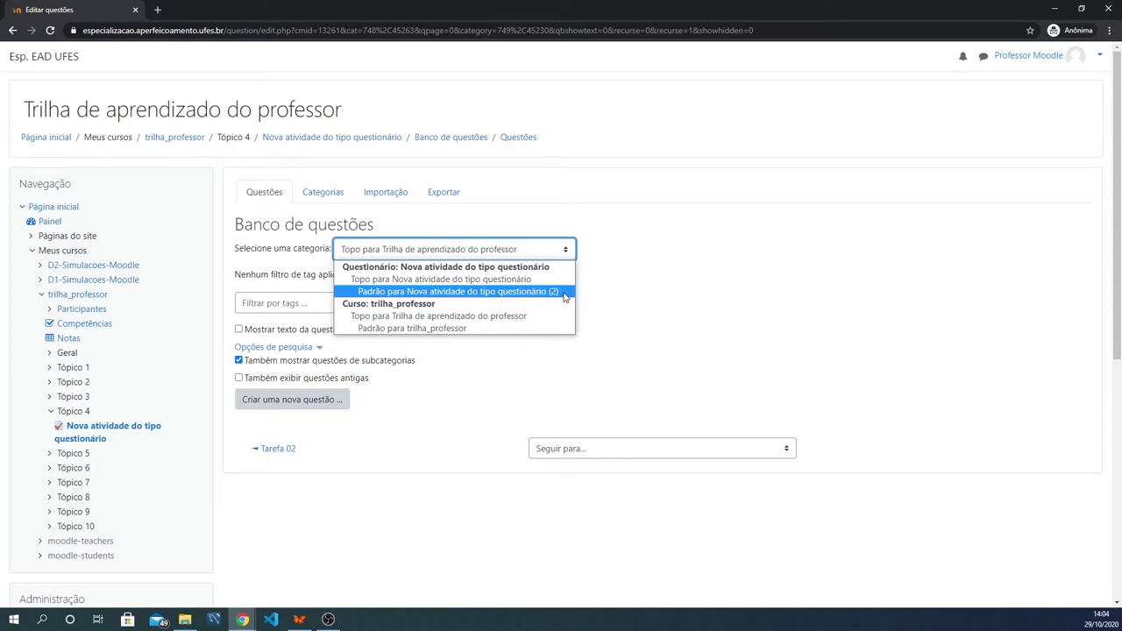
left_click(459, 292)
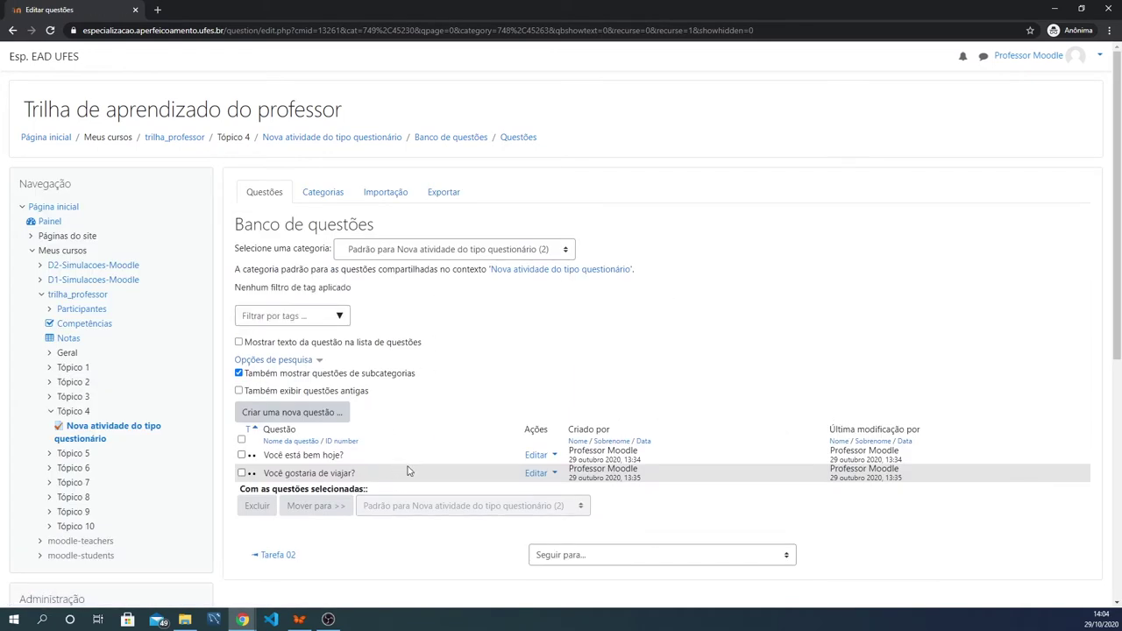
left_click(554, 455)
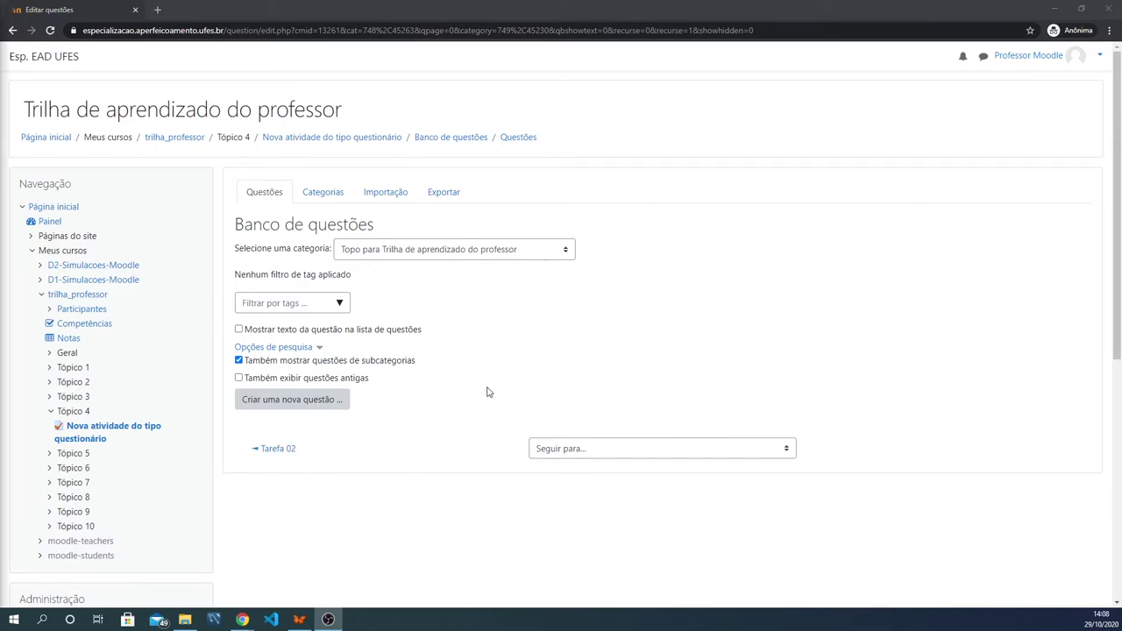
Create a new question of type "Múltipla escolha" in the question bank
left_click(333, 401)
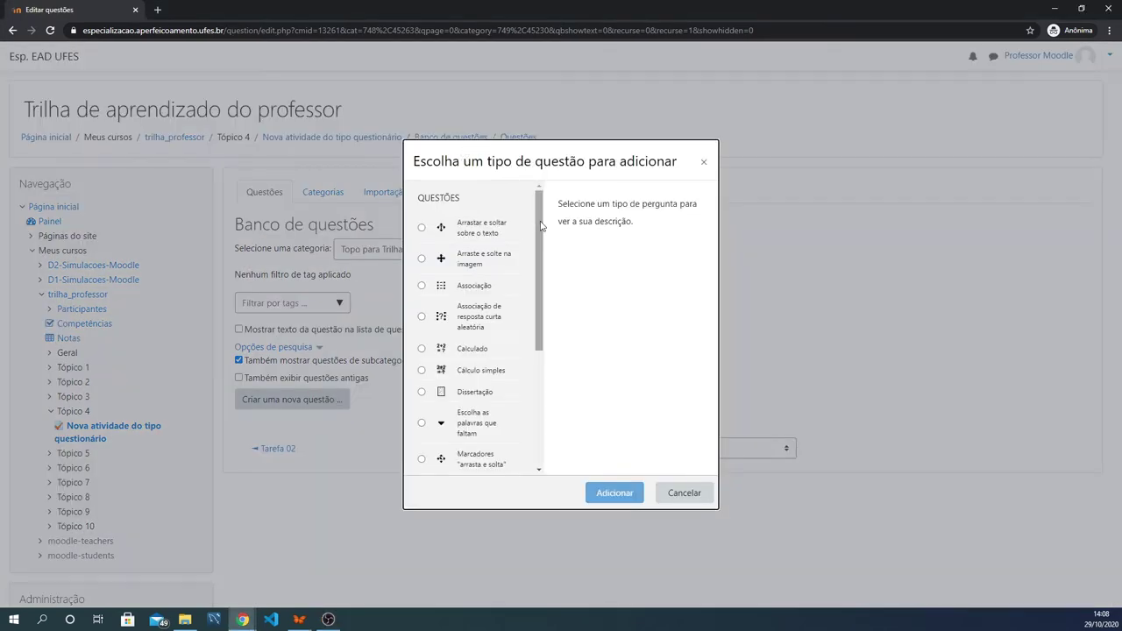
scroll(541, 226, "down", 2)
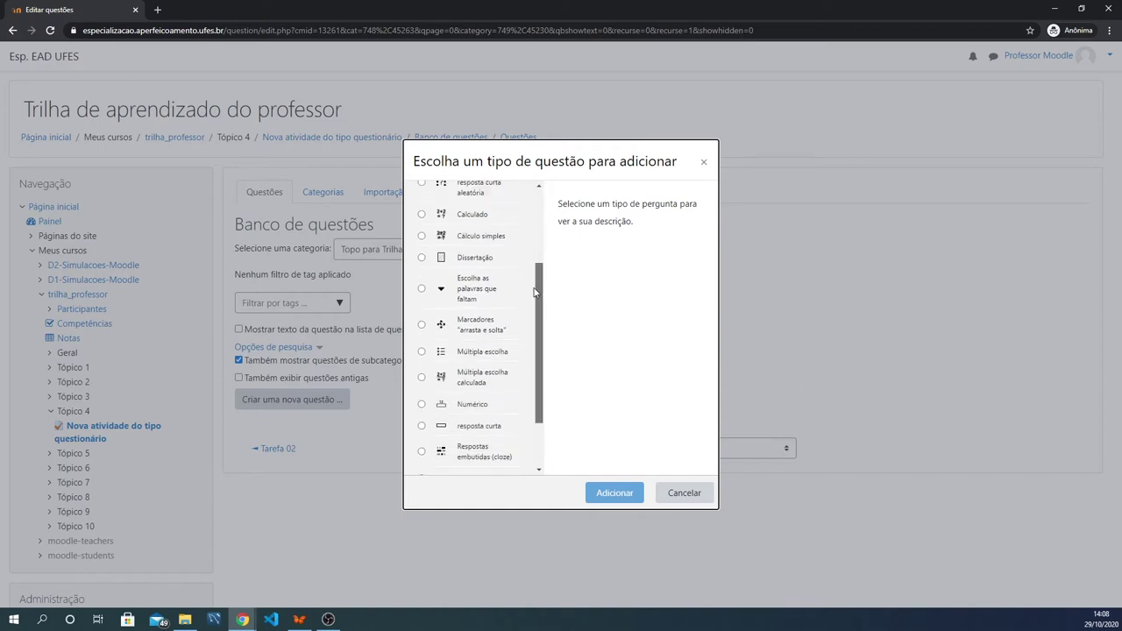
scroll(542, 215, "up", 2)
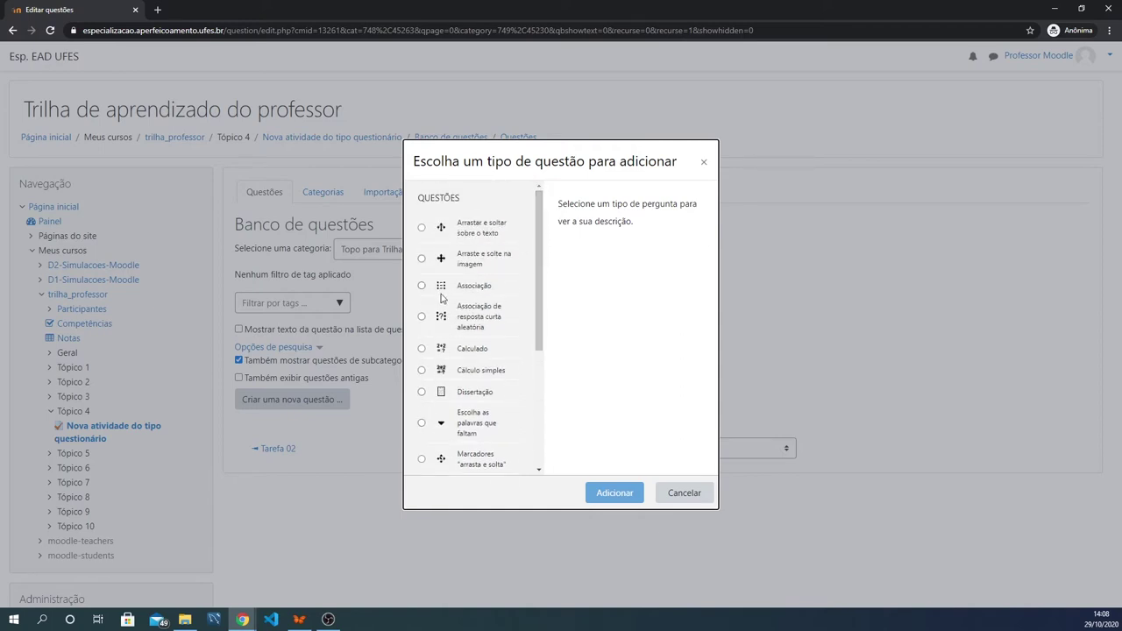
scroll(445, 313, "down", 3)
scroll(445, 313, "down", 2)
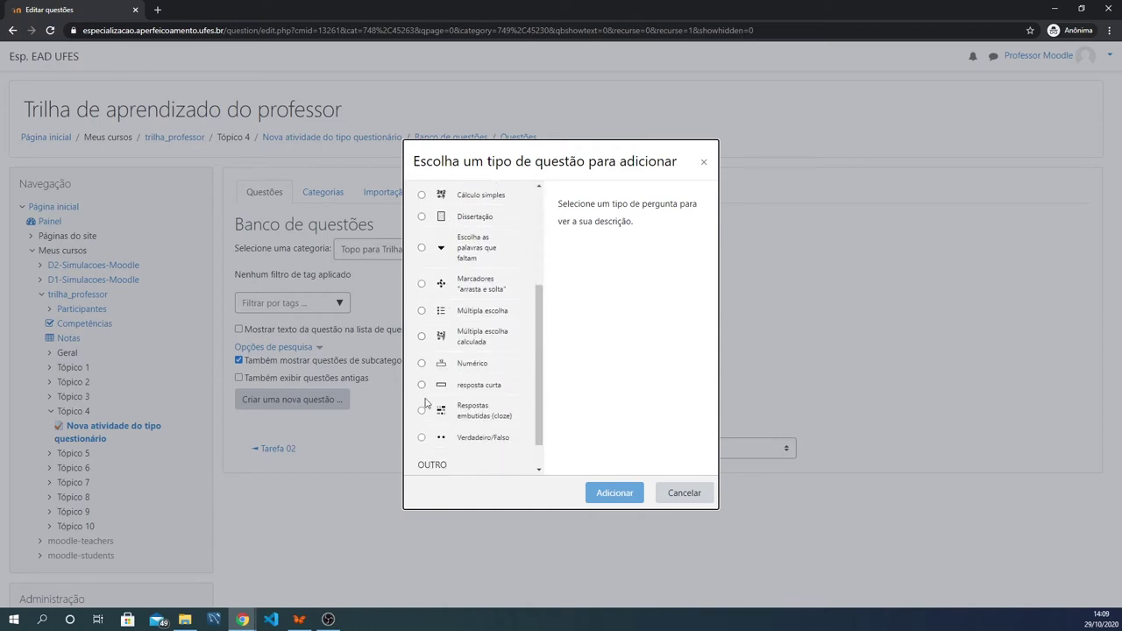
left_click(421, 311)
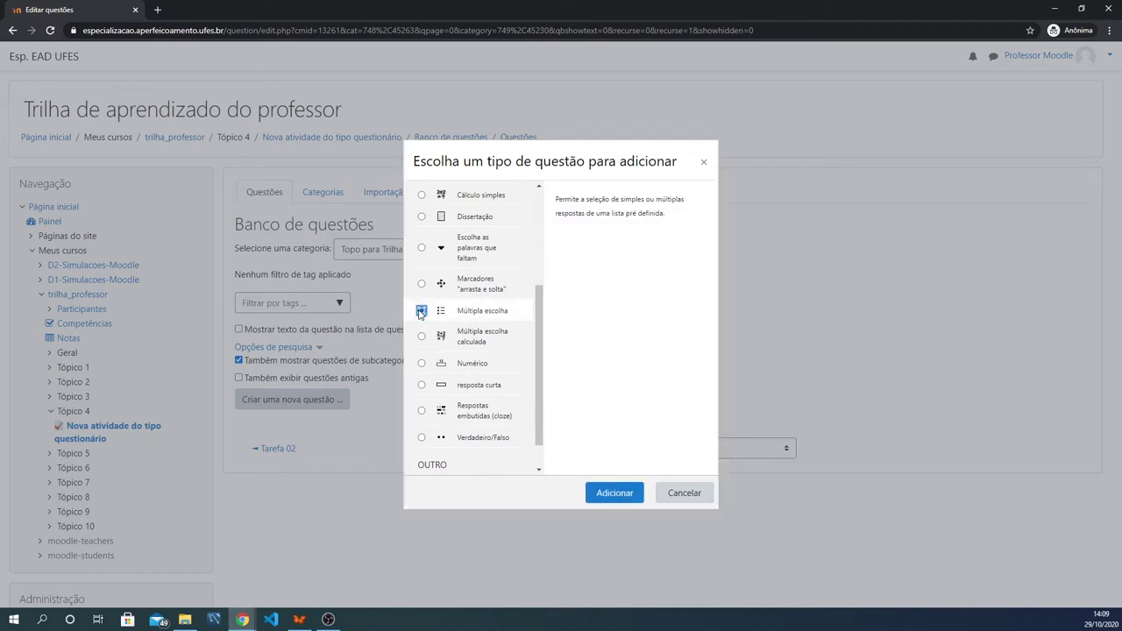
left_click(604, 498)
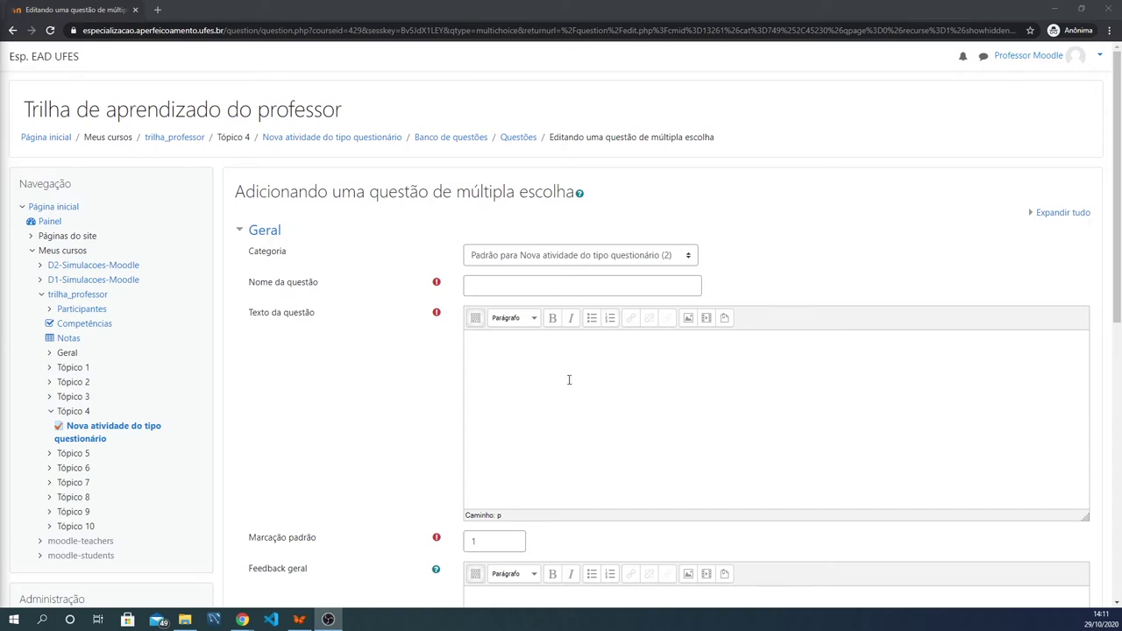
Examine the question's general settings, from default mark and feedback to the available choice-numbering styles, keeping "a., b., c., ..."
scroll(501, 386, "down", 2)
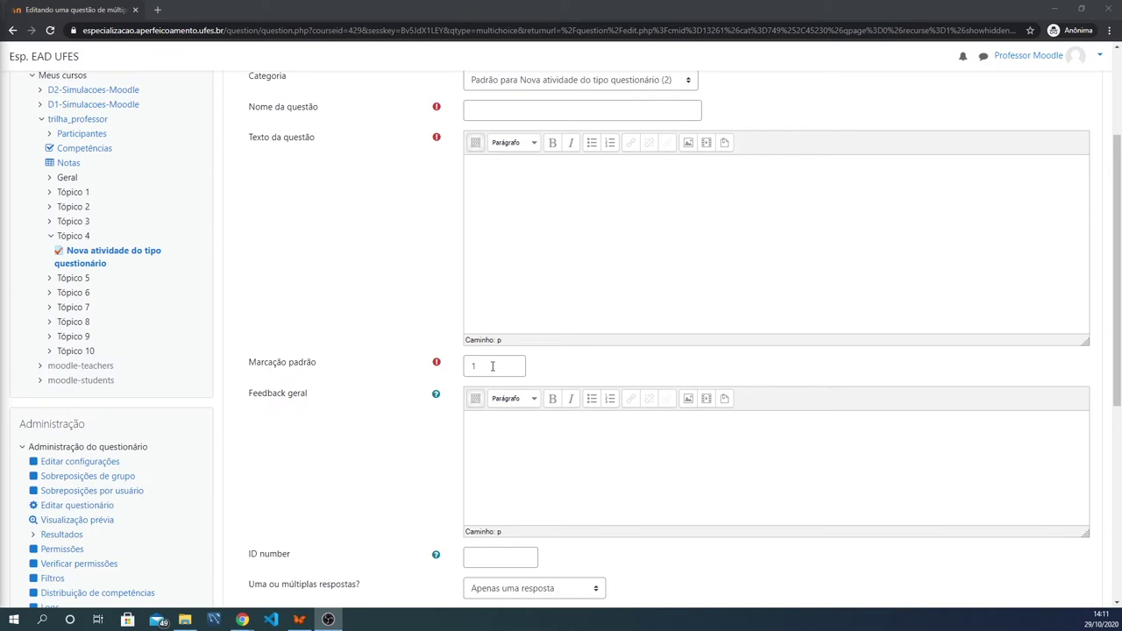
scroll(573, 363, "down", 2)
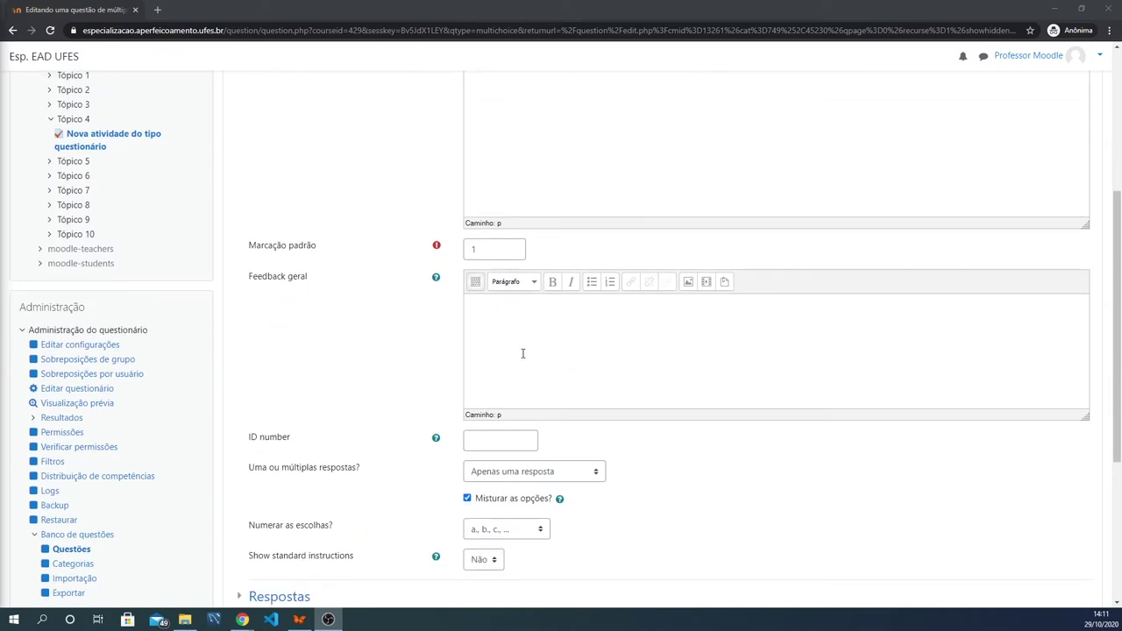
scroll(549, 326, "down", 2)
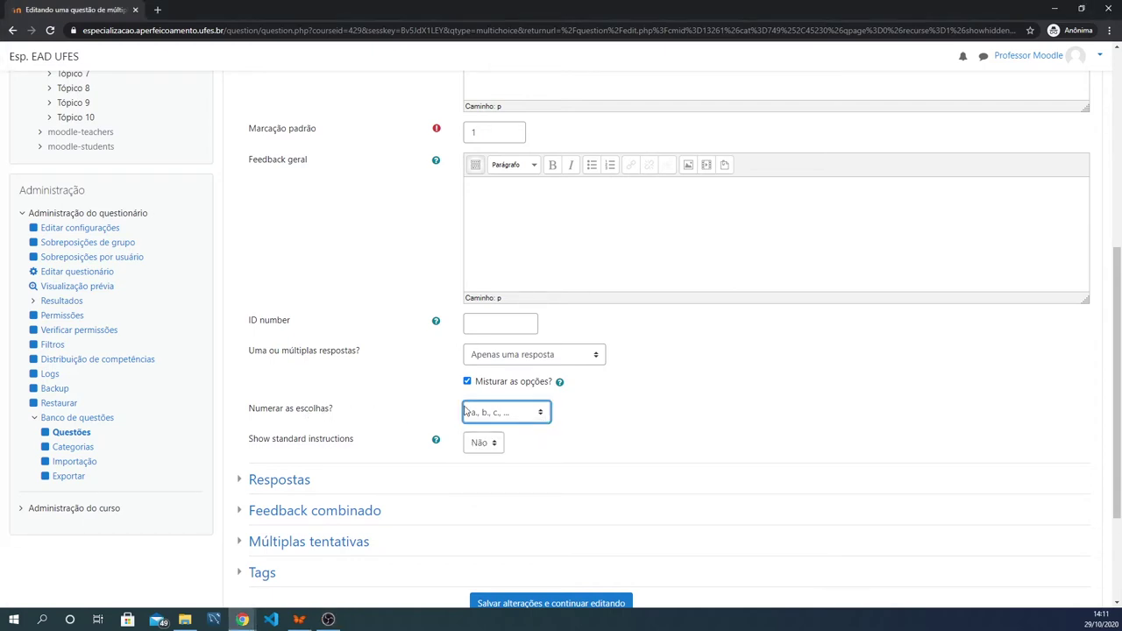
left_click(530, 412)
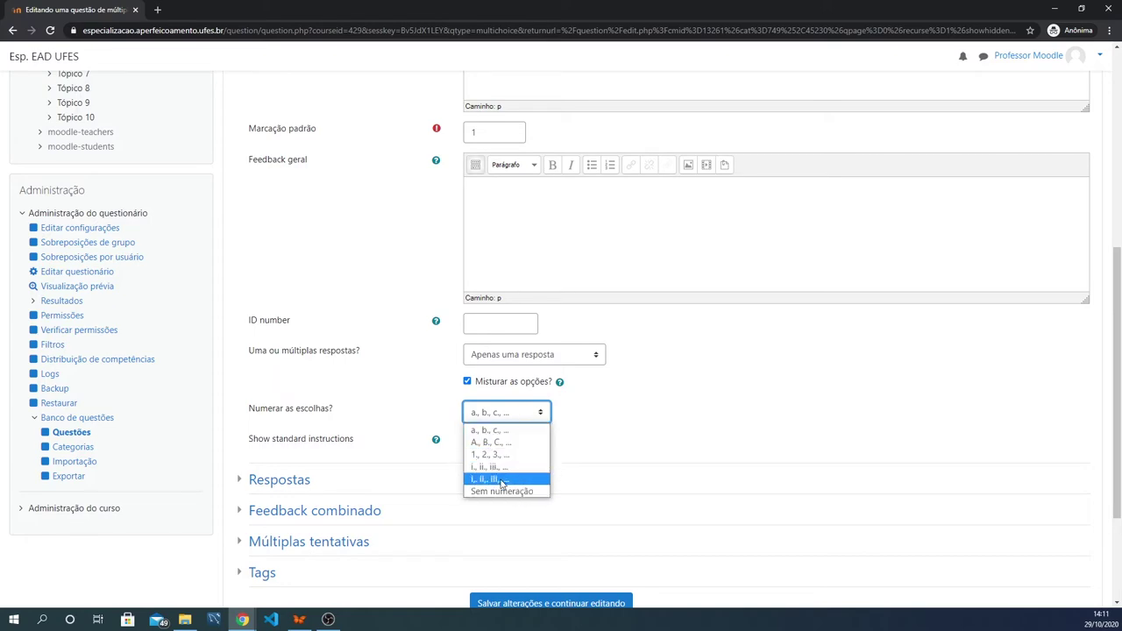
left_click(491, 430)
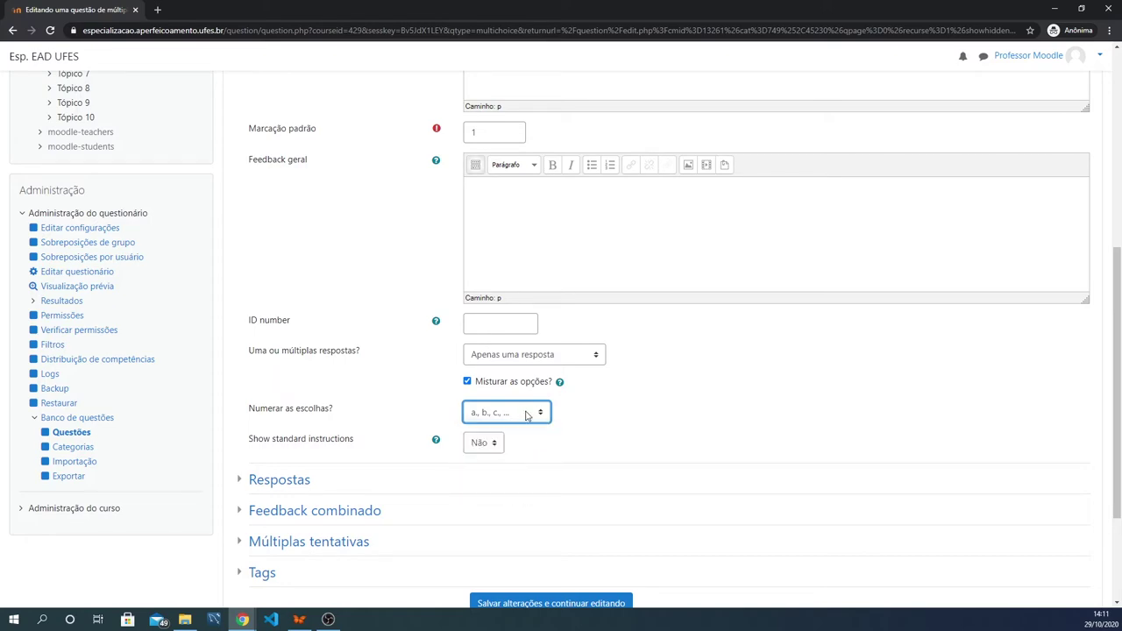
scroll(482, 342, "up", 2)
scroll(475, 323, "up", 3)
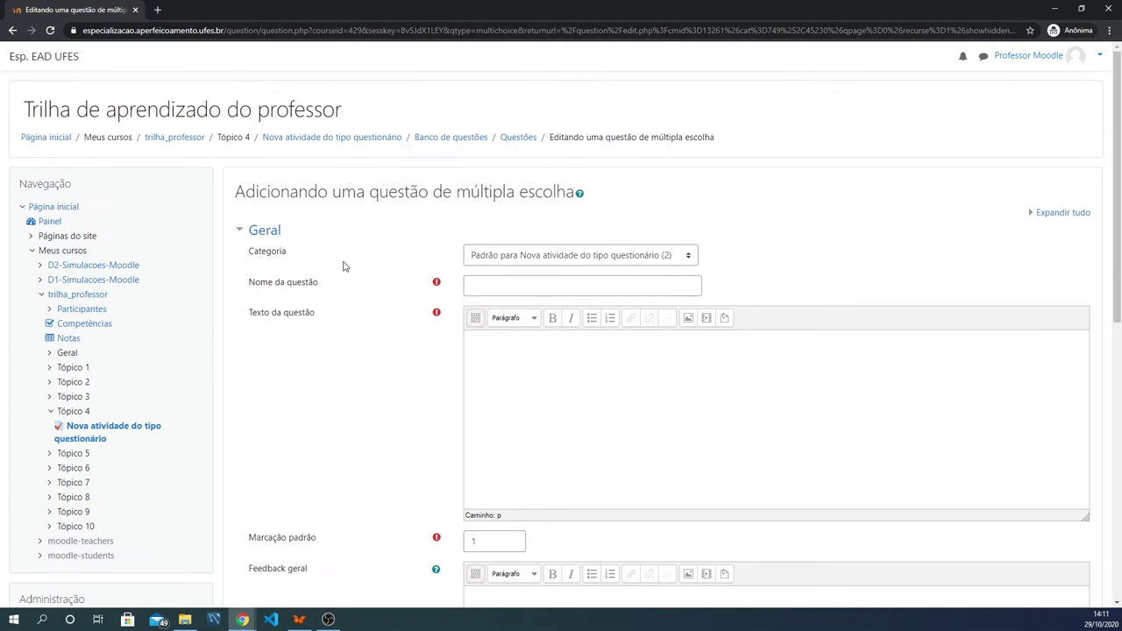
Collapse the Geral section and examine the answer choices in Respostas, with their grade and feedback fields and the option for more choices
left_click(258, 230)
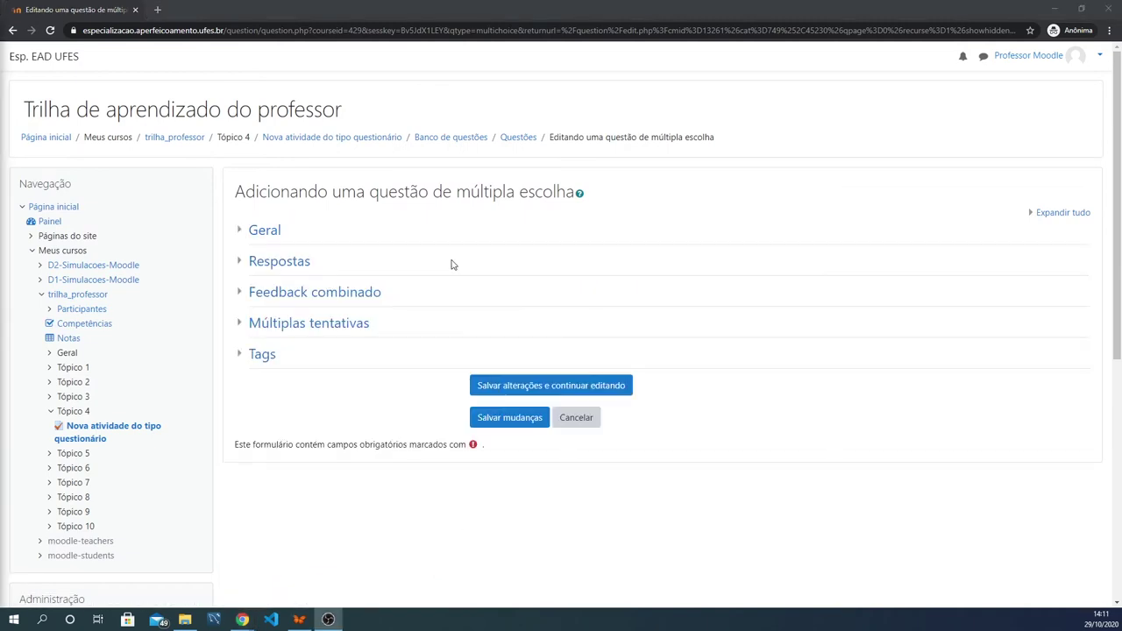
left_click(238, 262)
scroll(614, 250, "down", 2)
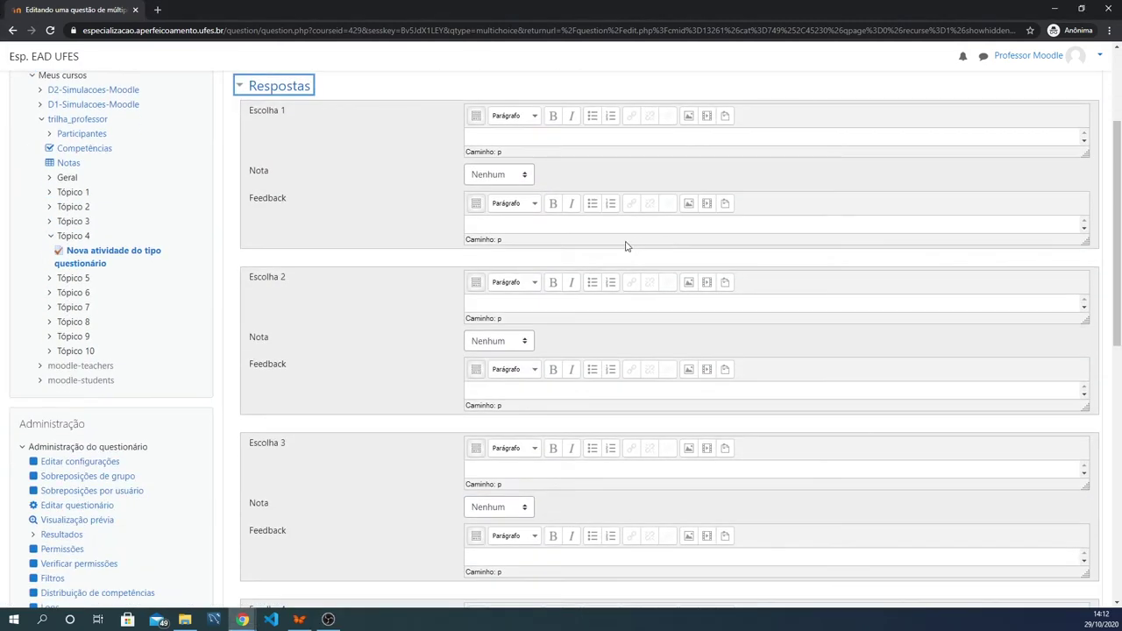
left_click(521, 133)
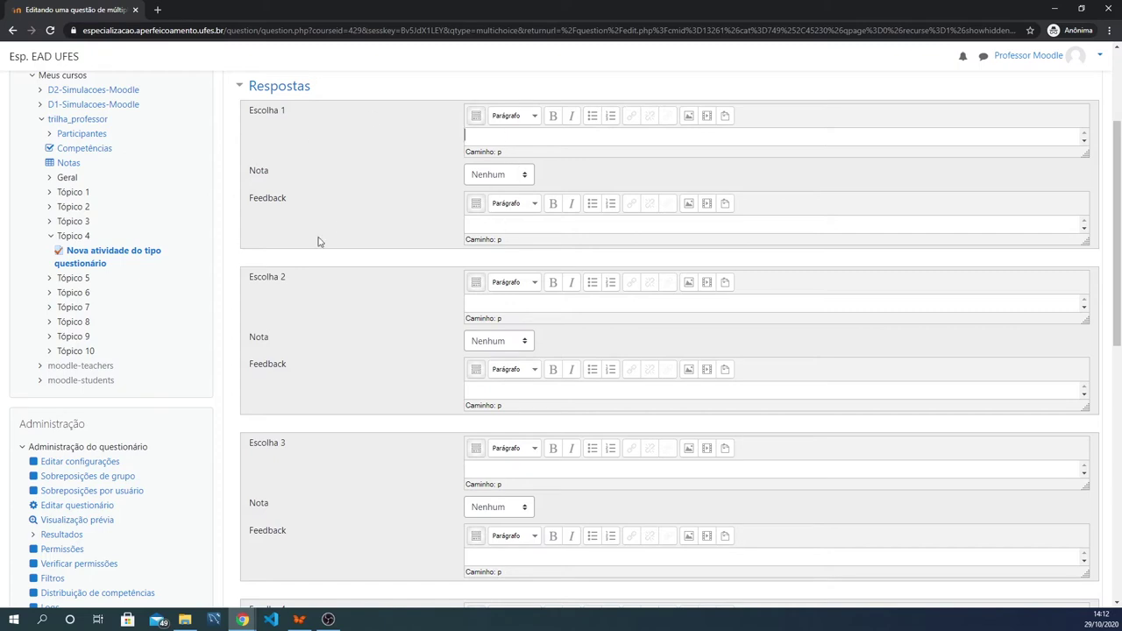
scroll(355, 257, "down", 4)
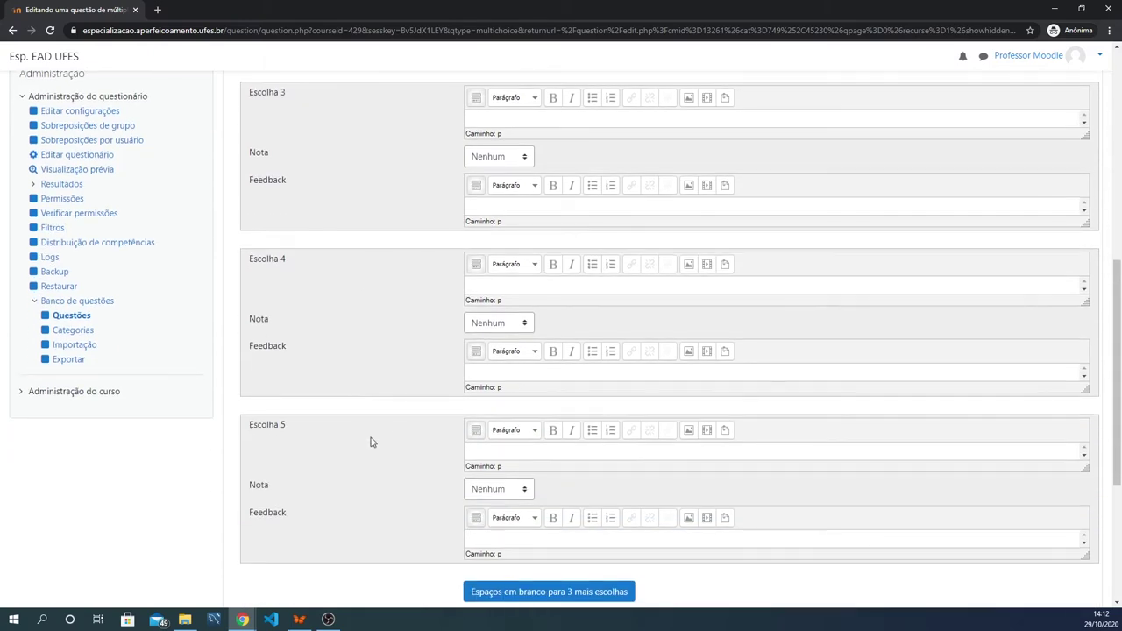
scroll(468, 364, "down", 2)
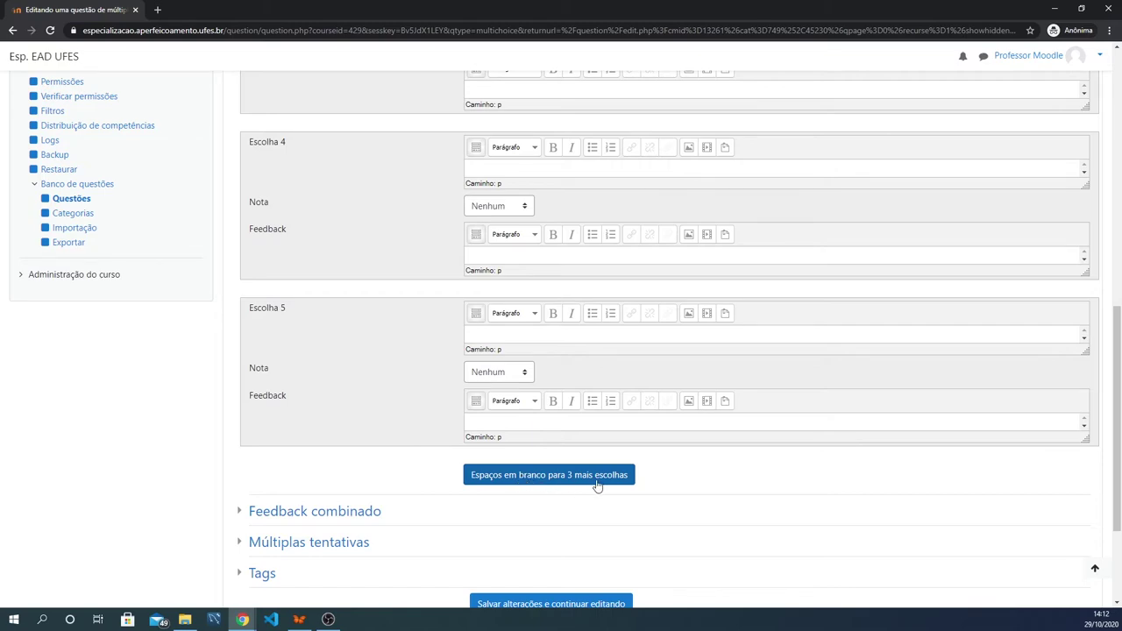
scroll(388, 380, "up", 7)
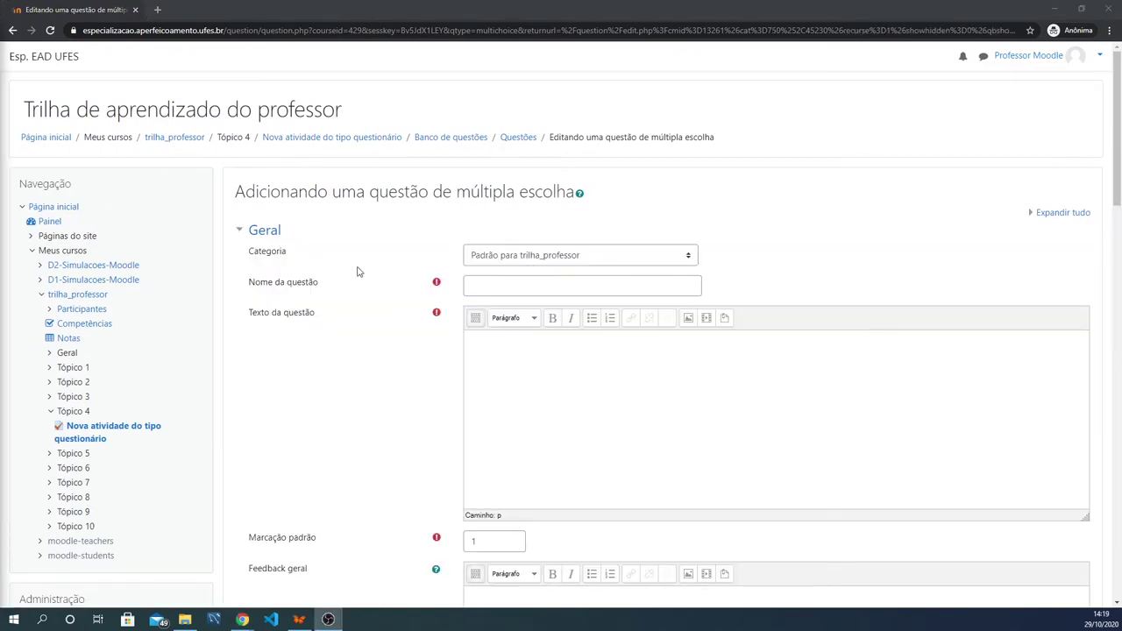
Keep the question in the category "Padrão para trilha_professor" and name it "Qual é sua fruta favorita?"
left_click(616, 259)
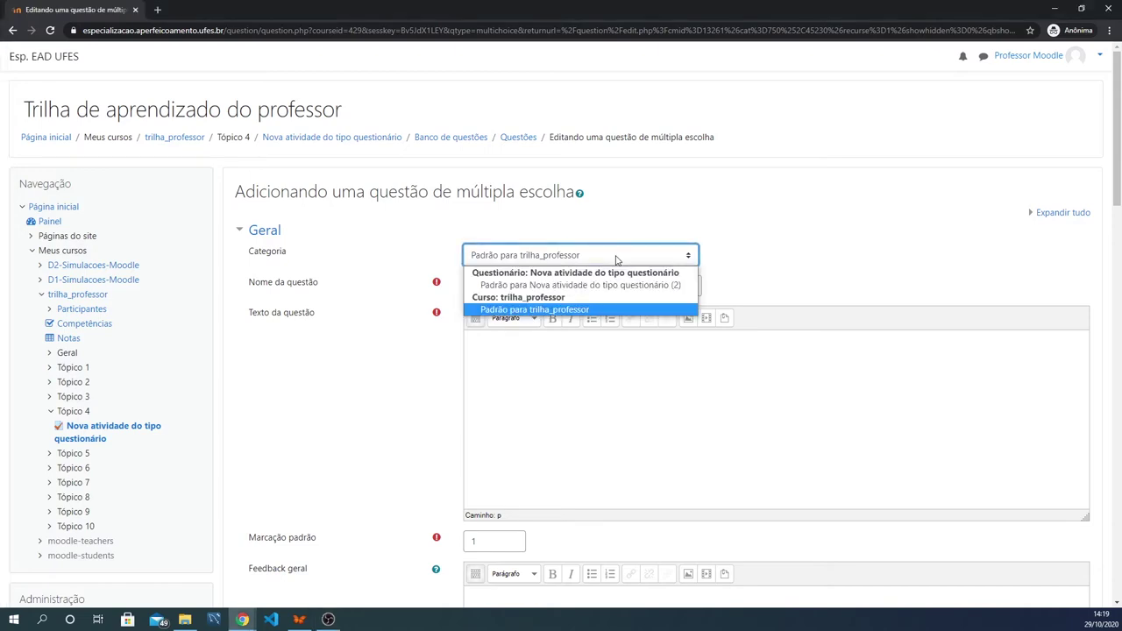
left_click(583, 310)
left_click(763, 251)
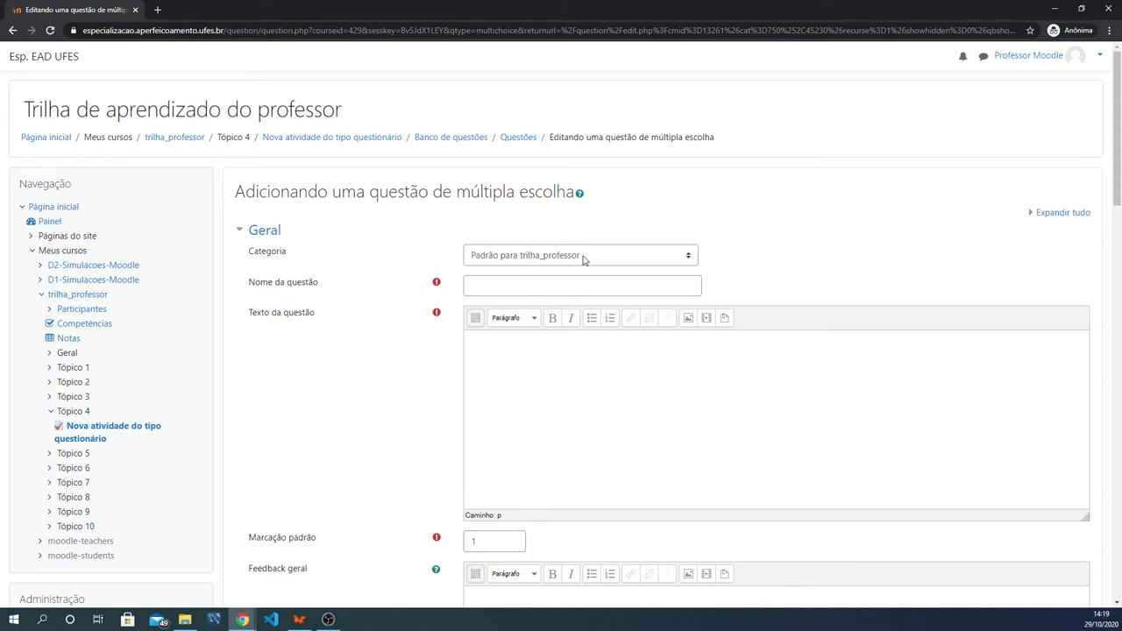
left_click(496, 288)
type("Qual é sua")
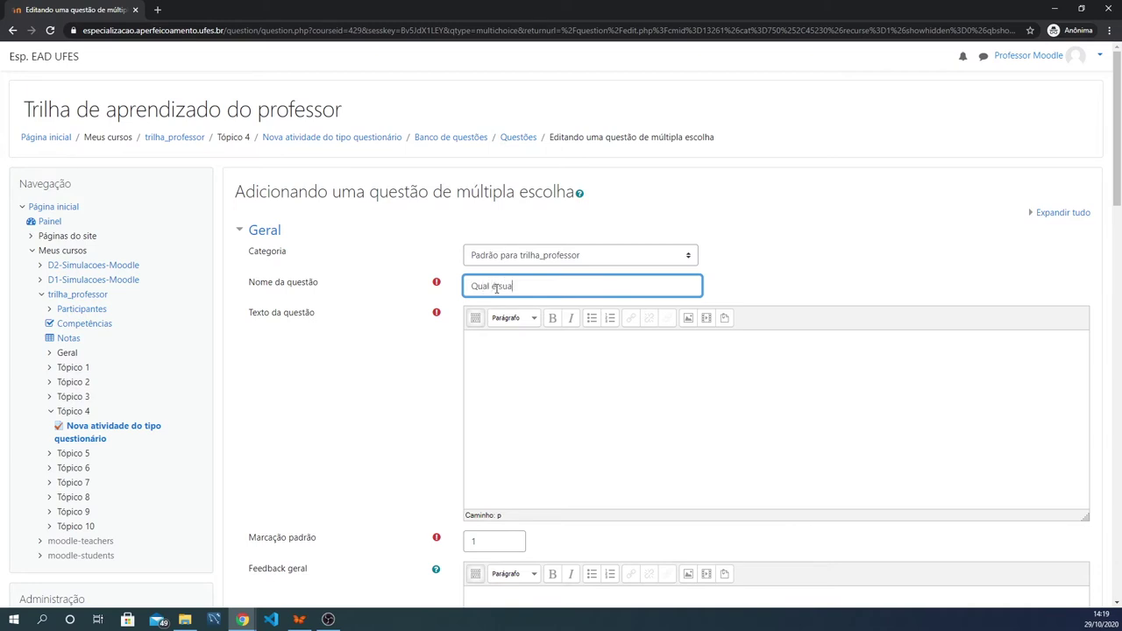
type(" fruta favorita?")
Enter "Descubra qual questão é a favorita do professor." as the question text
left_click(488, 342)
type("Des")
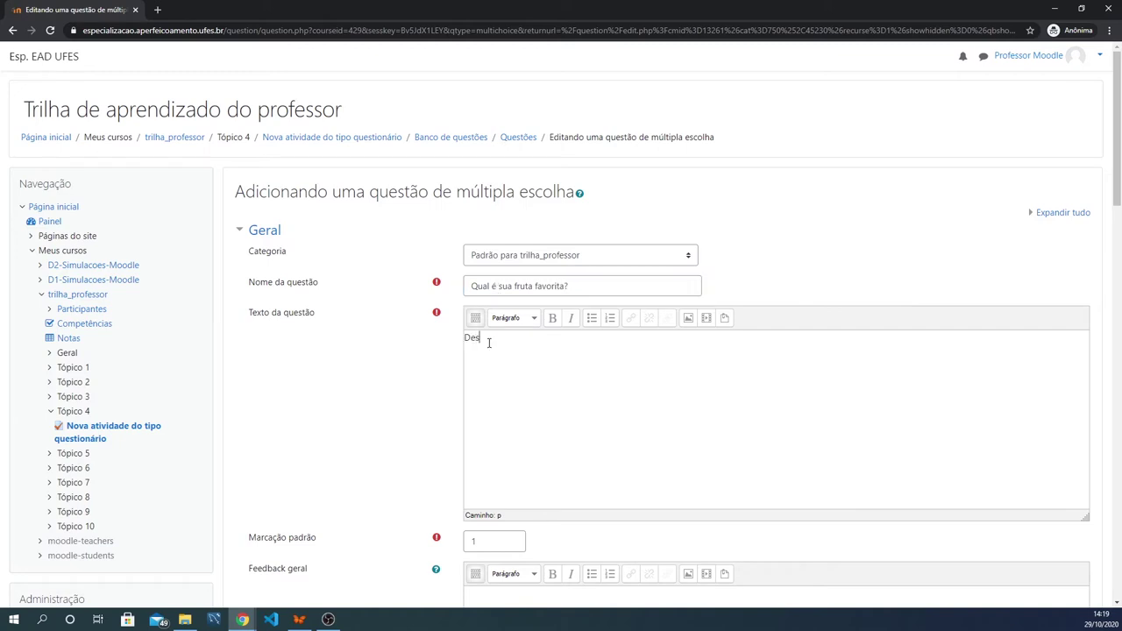
type("cubra qual questão é a favorita do pr")
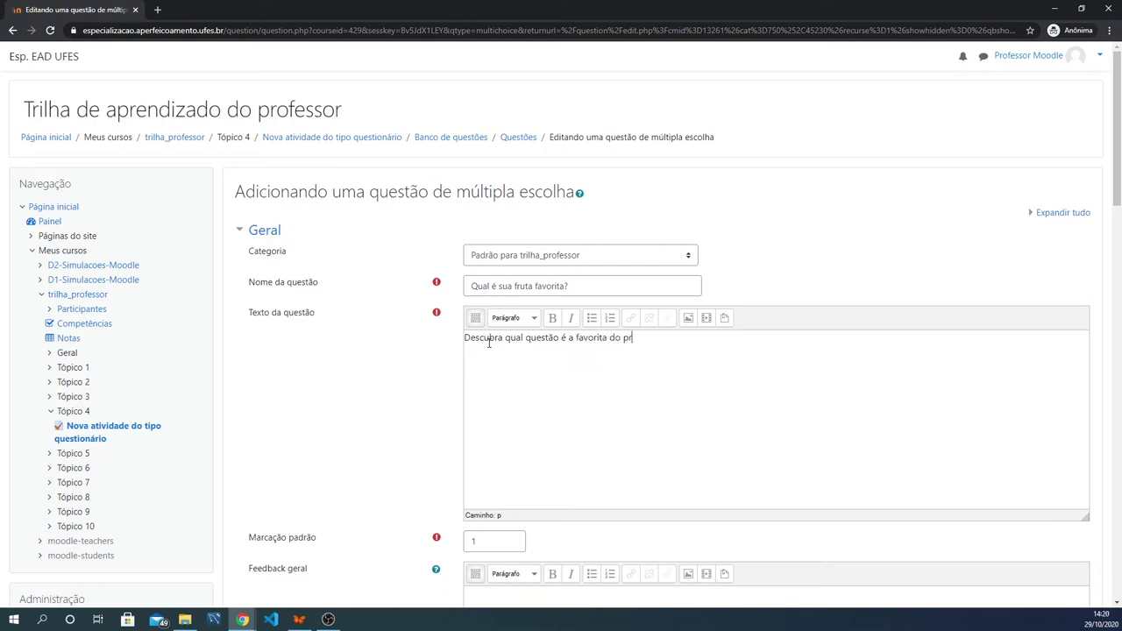
type("ofessor.")
Keep the question's default mark at 1 and allow only one answer with "Apenas uma resposta"
scroll(679, 326, "down", 2)
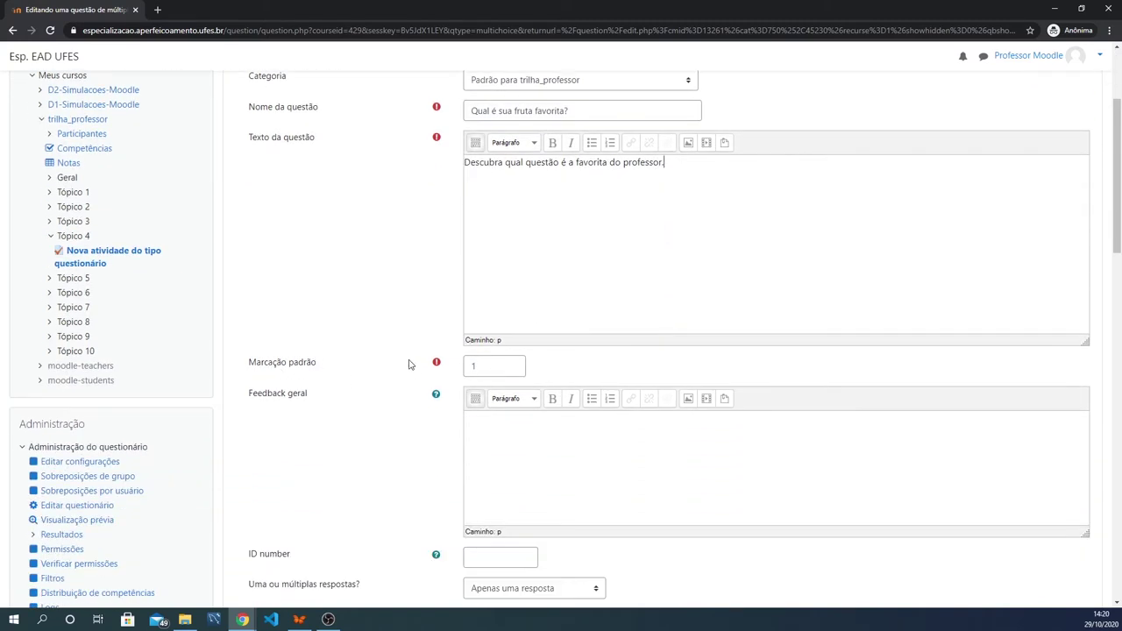
left_click(486, 364)
scroll(634, 356, "down", 1)
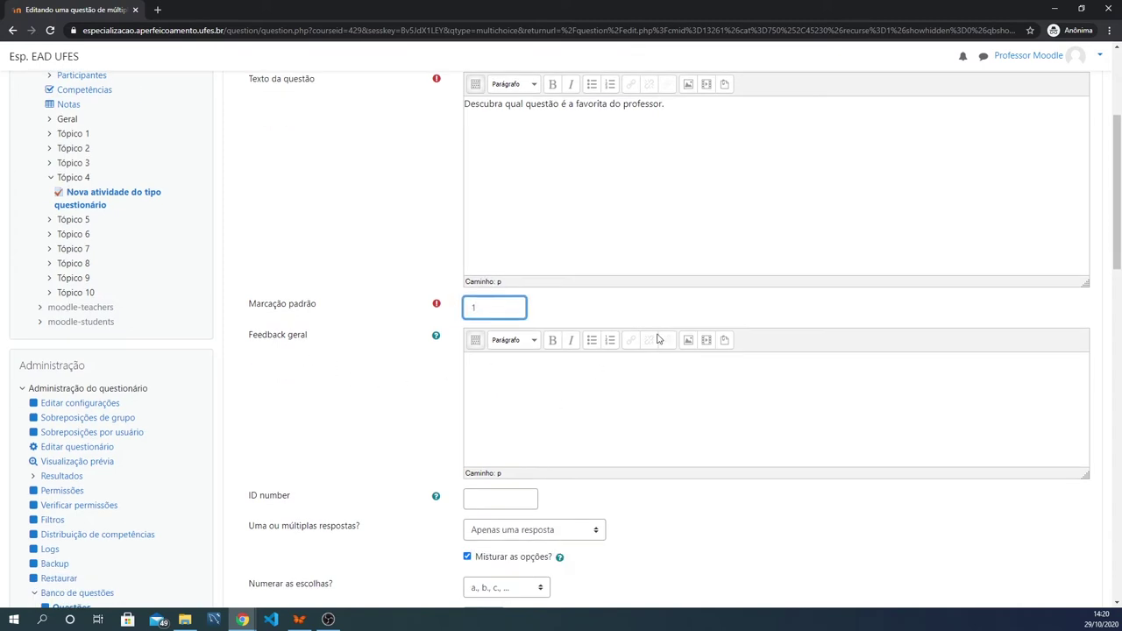
scroll(659, 333, "down", 1)
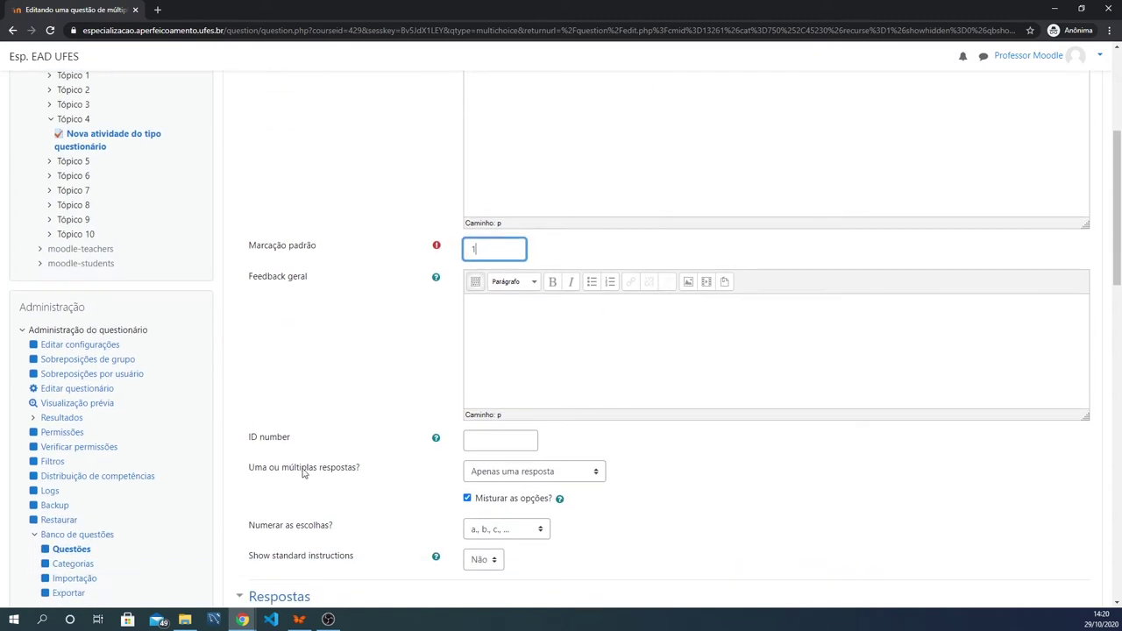
left_click(522, 474)
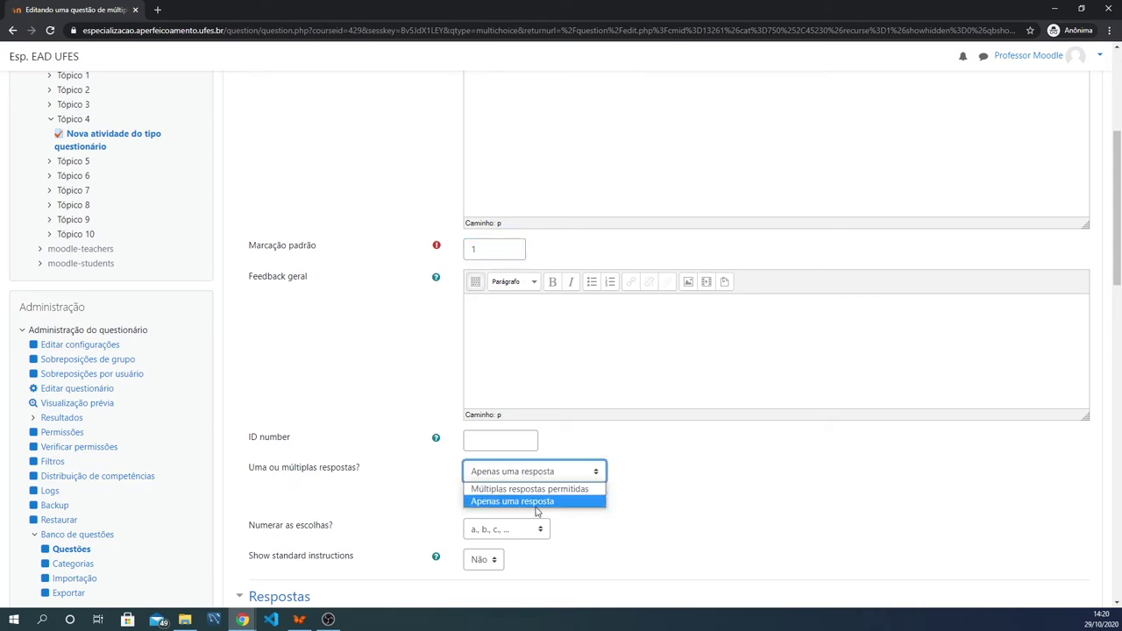
left_click(536, 503)
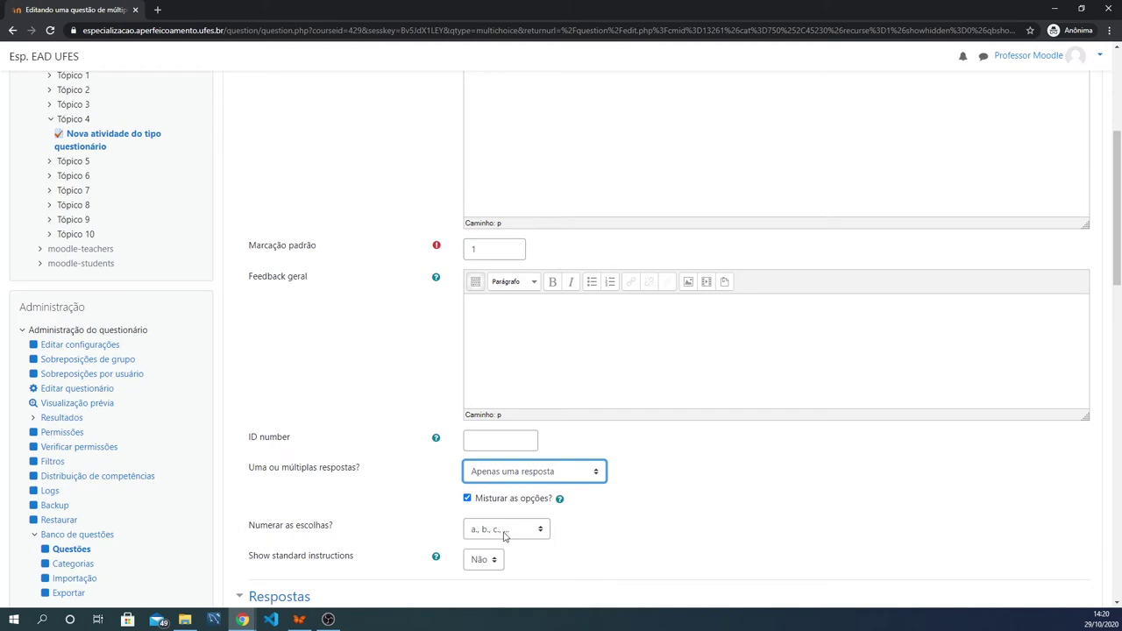
Collapse the Geral section and enter "Uva" as choice 1 and "Maçã" as choice 2 in Respostas
scroll(701, 470, "down", 2)
scroll(422, 369, "up", 3)
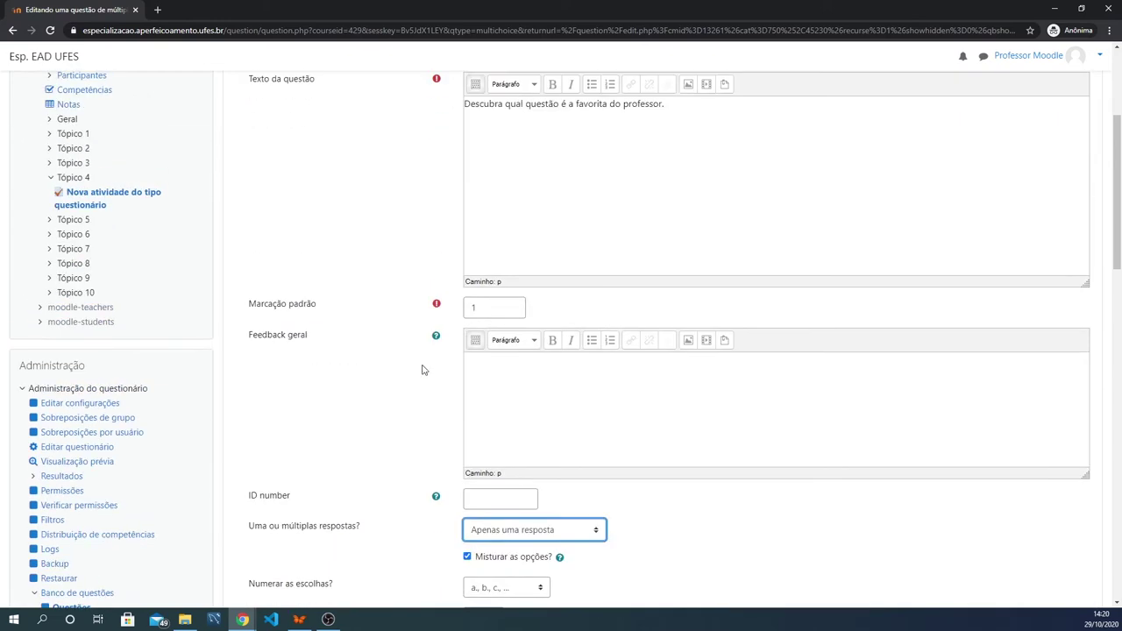
scroll(422, 369, "up", 3)
left_click(261, 231)
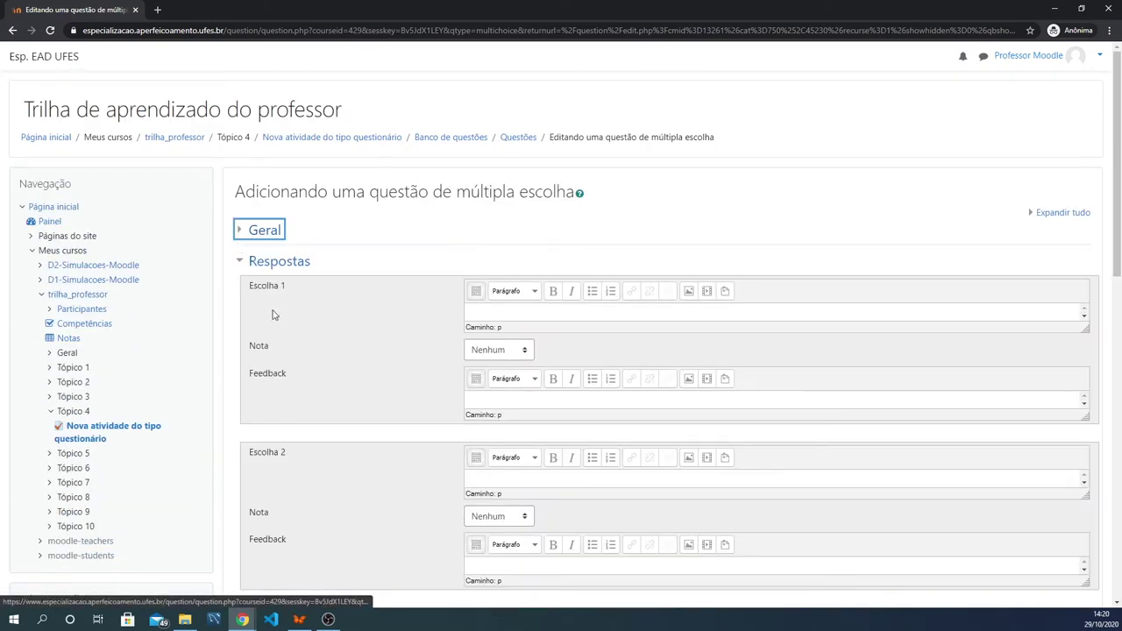
scroll(446, 320, "down", 1)
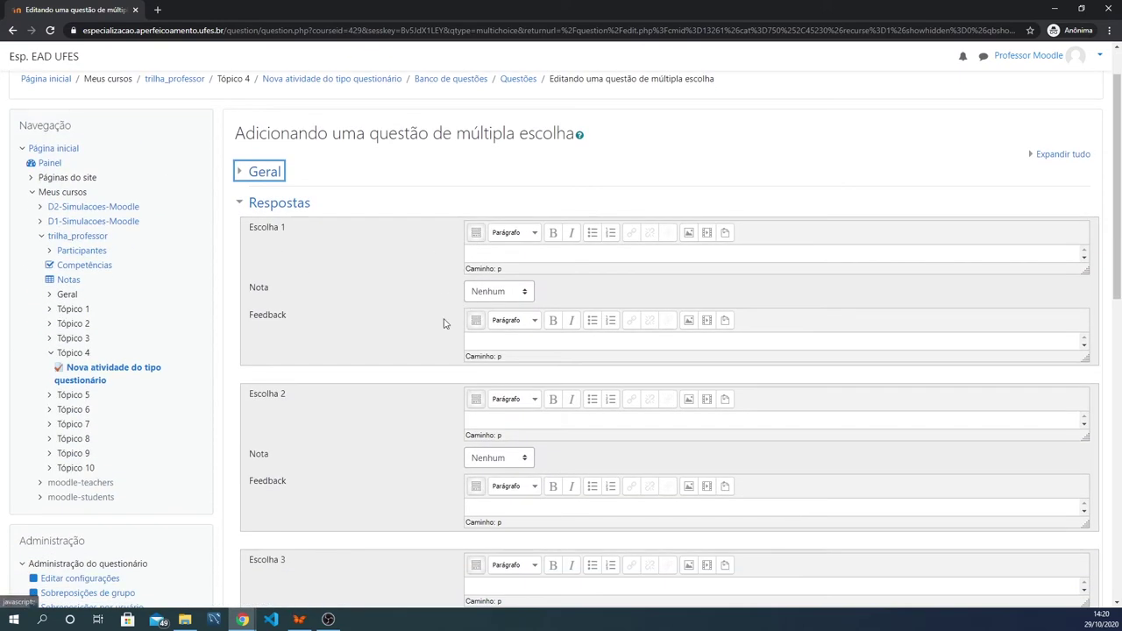
left_click(484, 252)
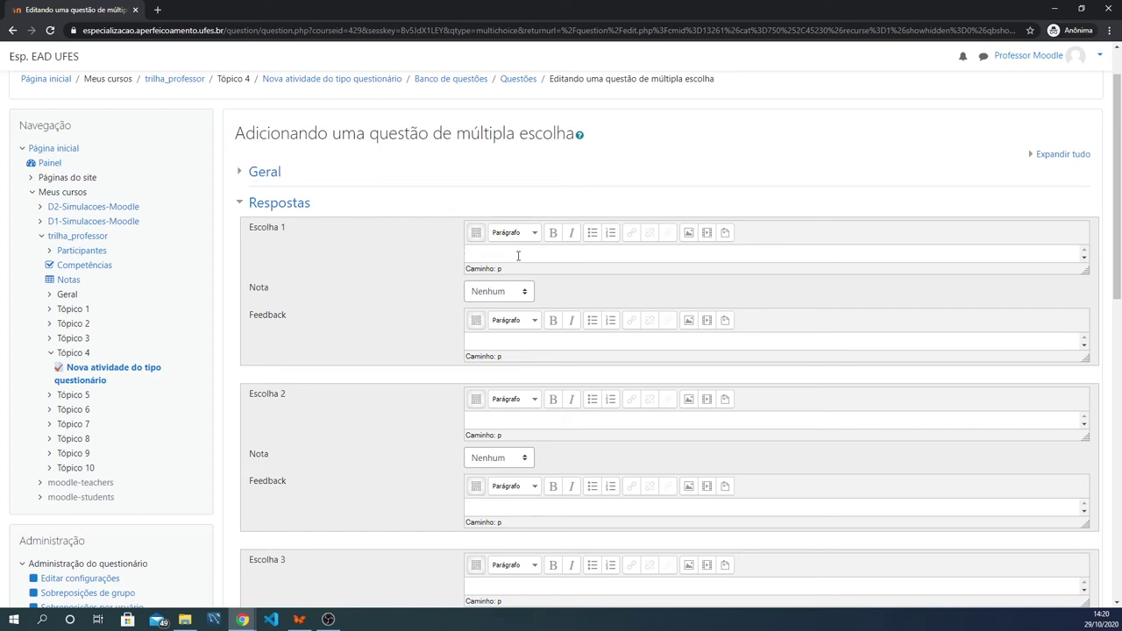
type("Uva")
left_click(496, 415)
type("Maça")
Enter "Banana", "Manga" and "Abacaxi" as answer choices 3, 4 and 5
scroll(579, 385, "down", 2)
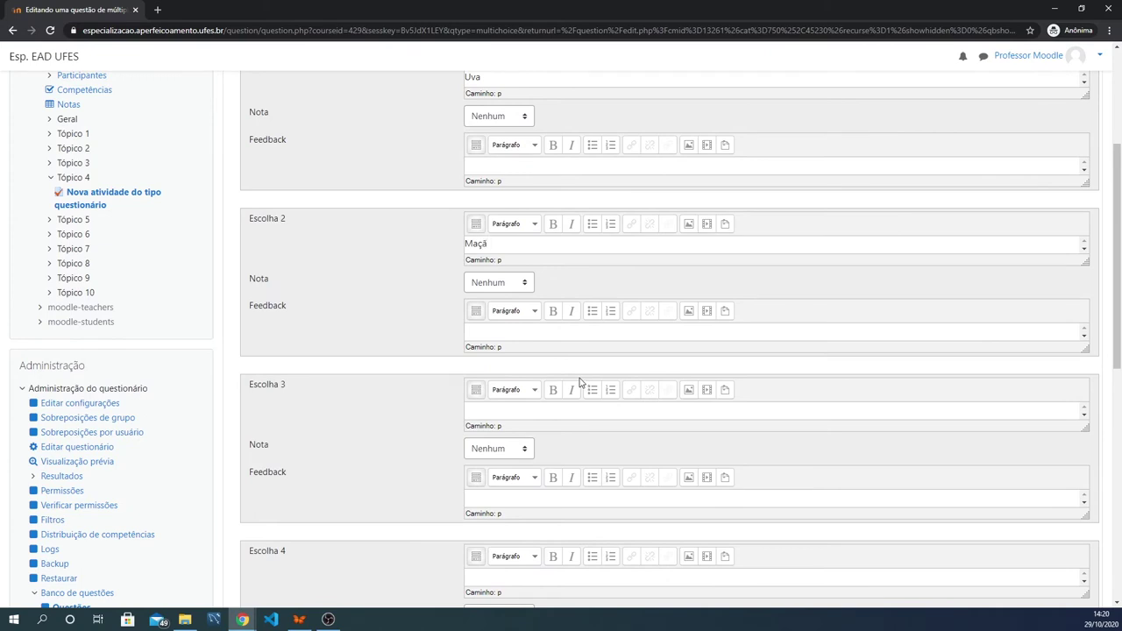
left_click(511, 411)
type("Banana")
scroll(504, 402, "down", 2)
left_click(509, 400)
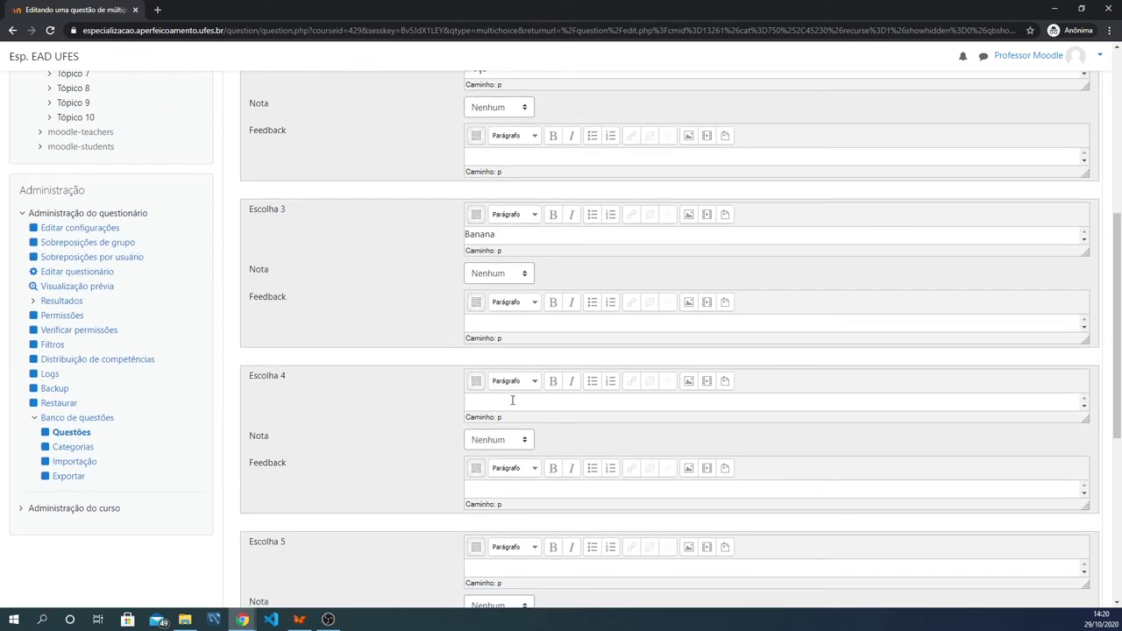
type("Manga")
key("Return")
left_click(477, 564)
type("Abacaxi")
Mark "Banana" as the correct answer by setting its grade to 100%
scroll(608, 380, "up", 2)
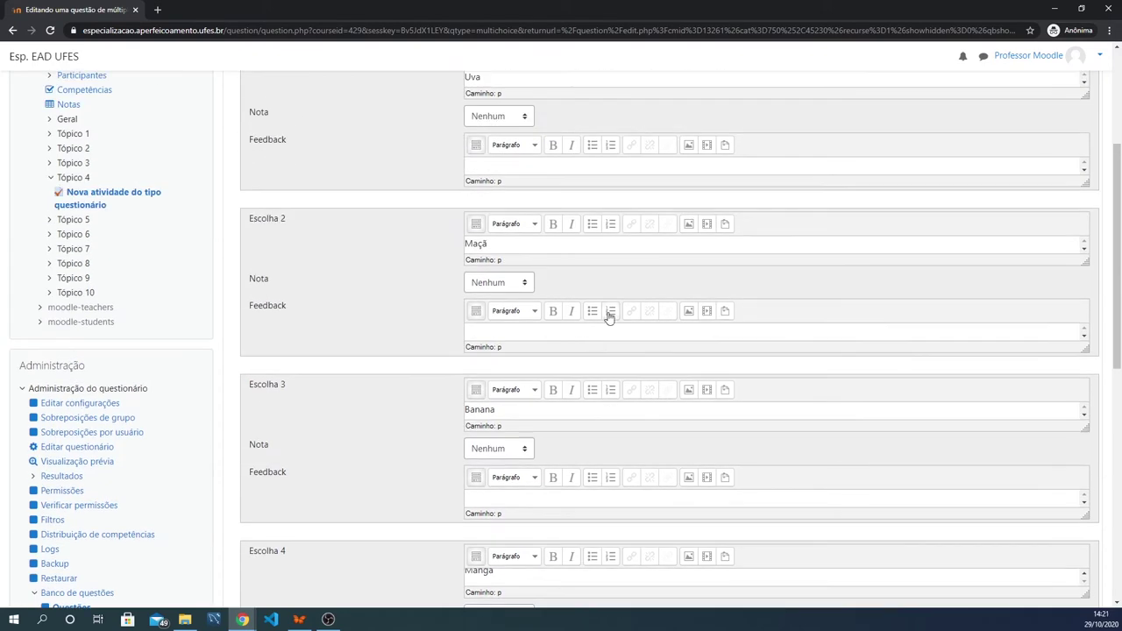
scroll(596, 320, "up", 2)
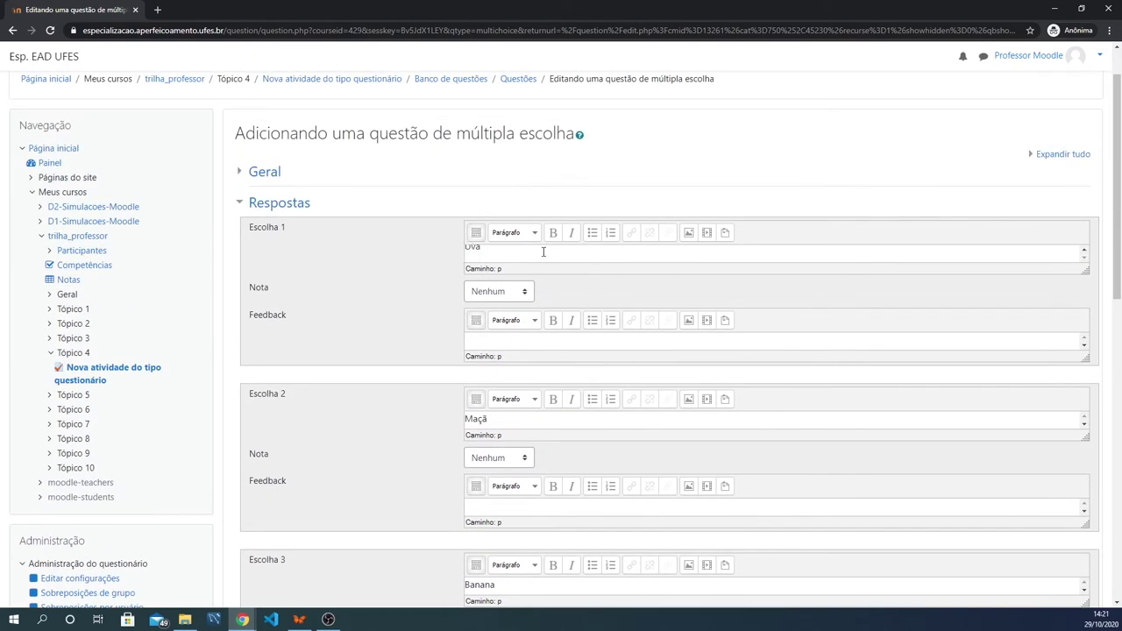
scroll(554, 341, "down", 3)
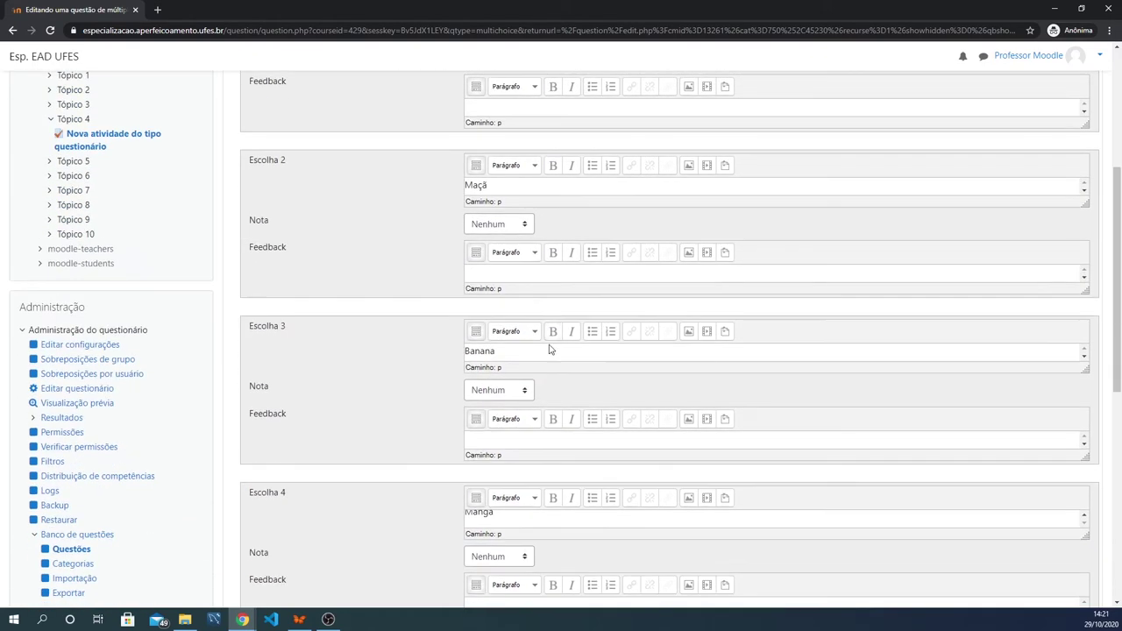
left_click(513, 396)
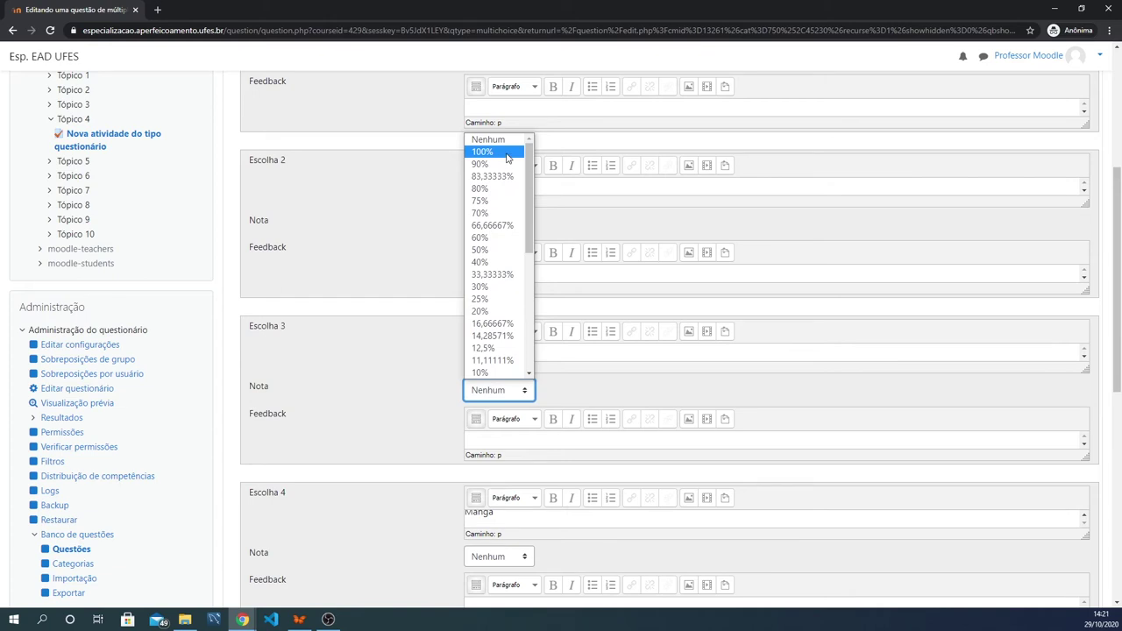
left_click(507, 157)
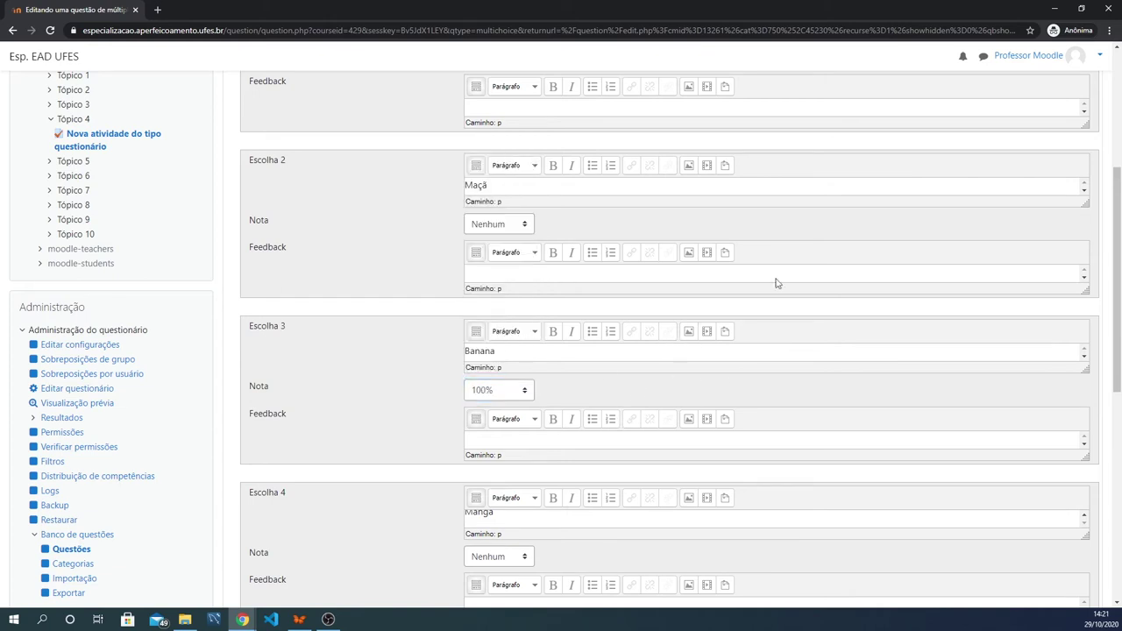
Review the remaining answer choices and save the multiple-choice question to the question bank
scroll(655, 304, "down", 2)
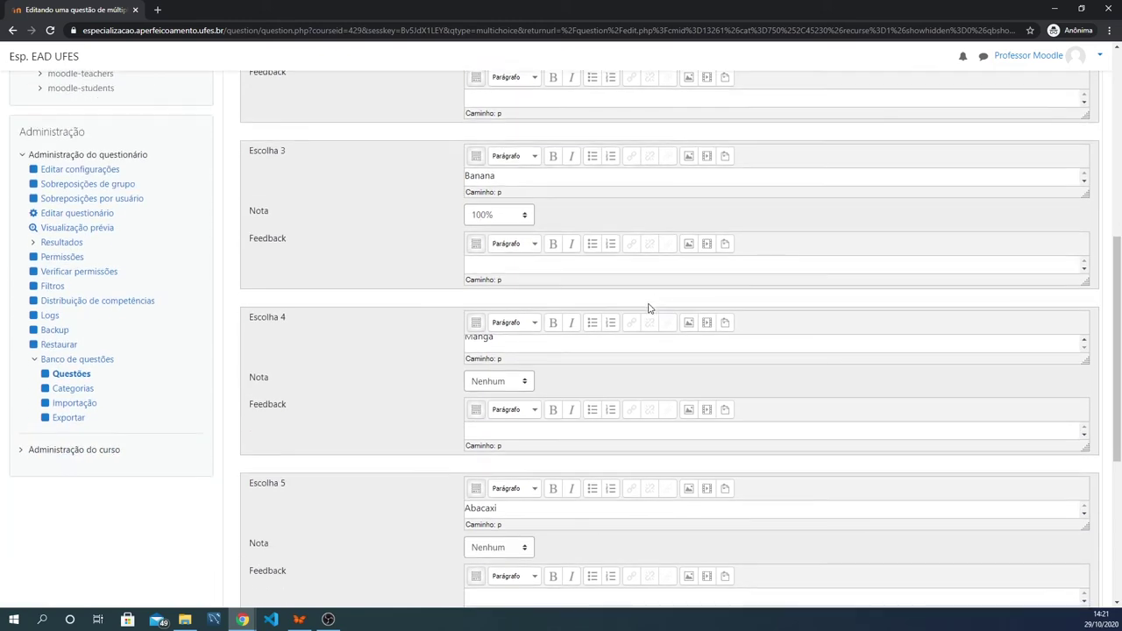
scroll(526, 380, "up", 1)
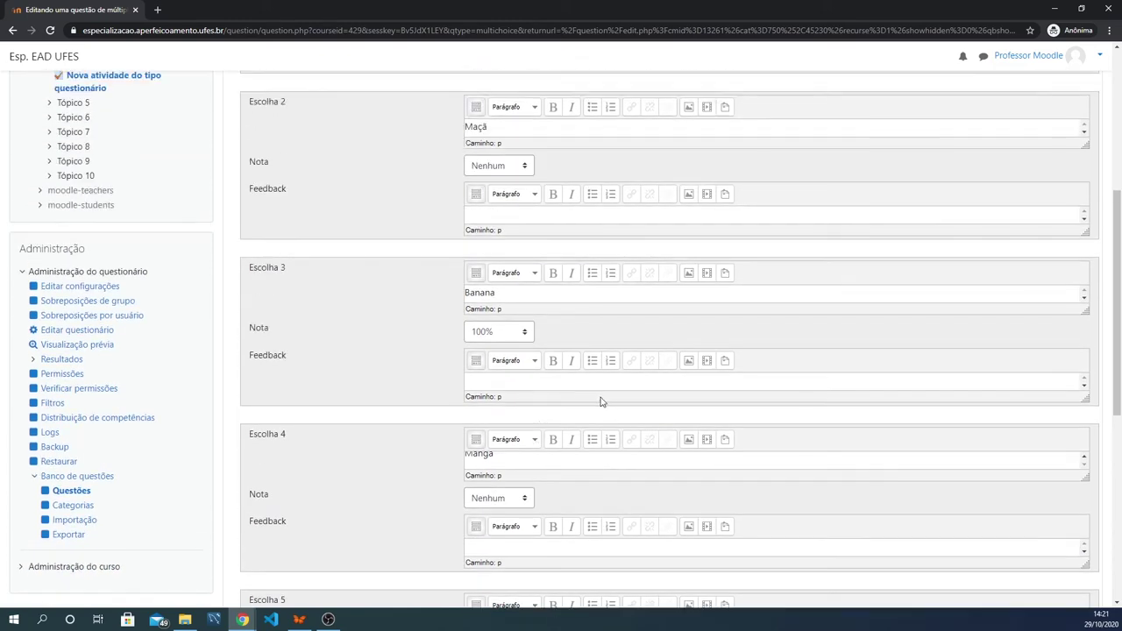
scroll(679, 317, "down", 2)
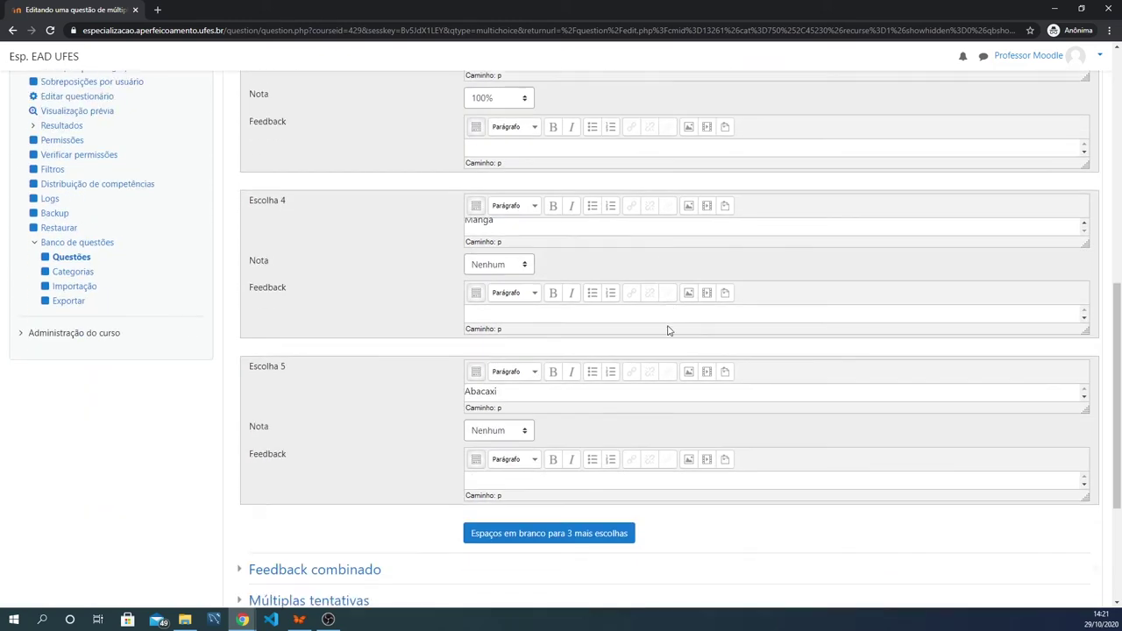
scroll(649, 350, "down", 2)
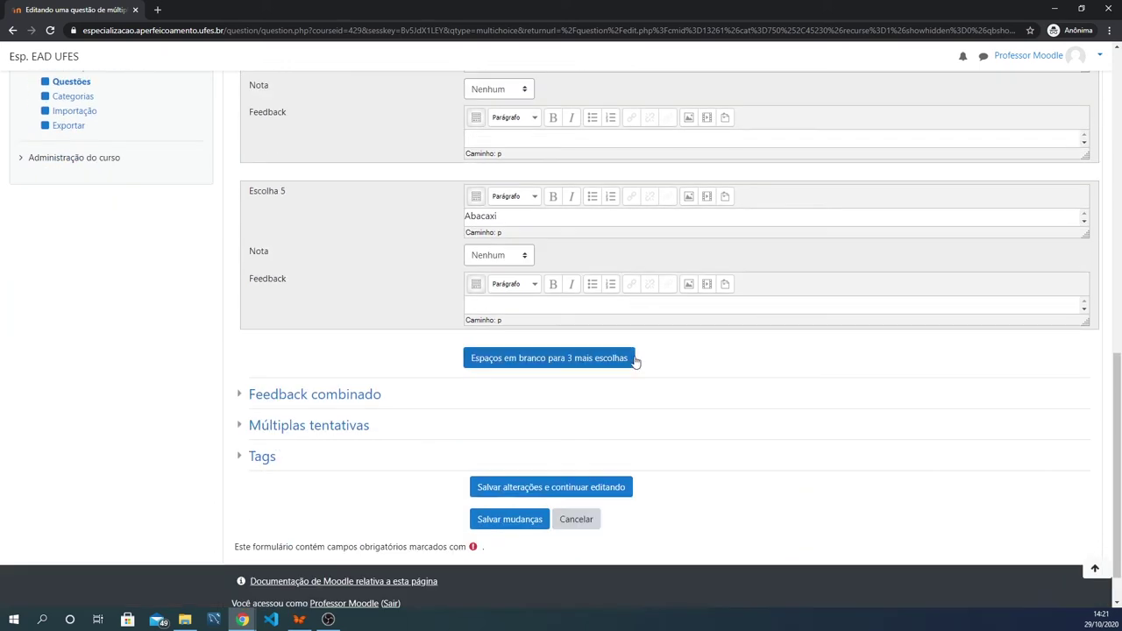
left_click(510, 523)
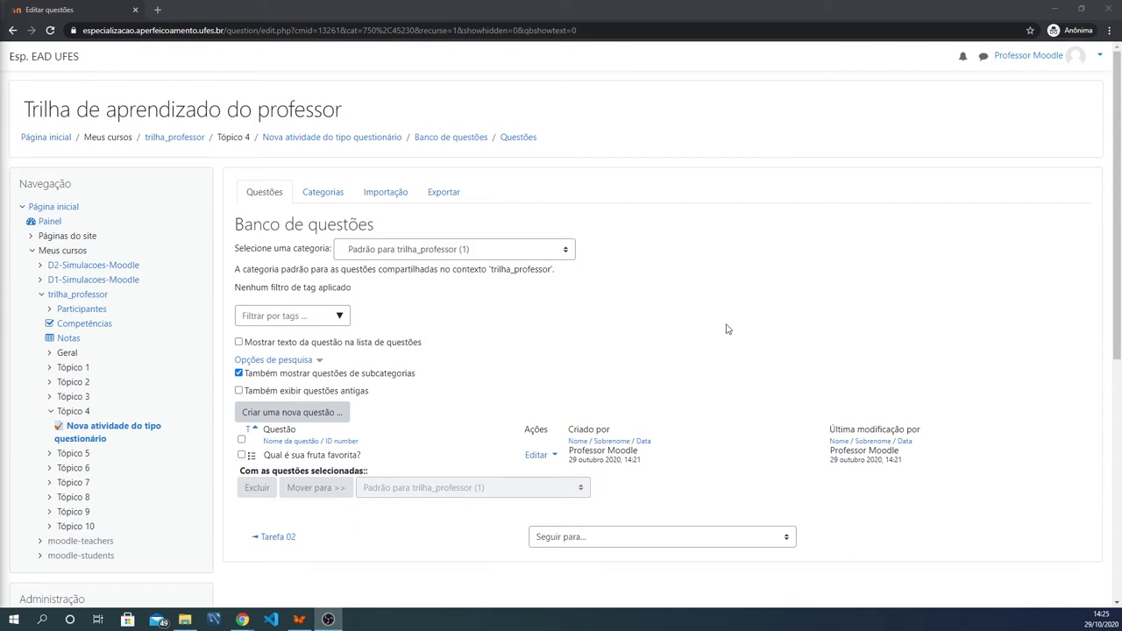
Start a new question of the essay type "Dissertação" in the question bank
left_click(301, 419)
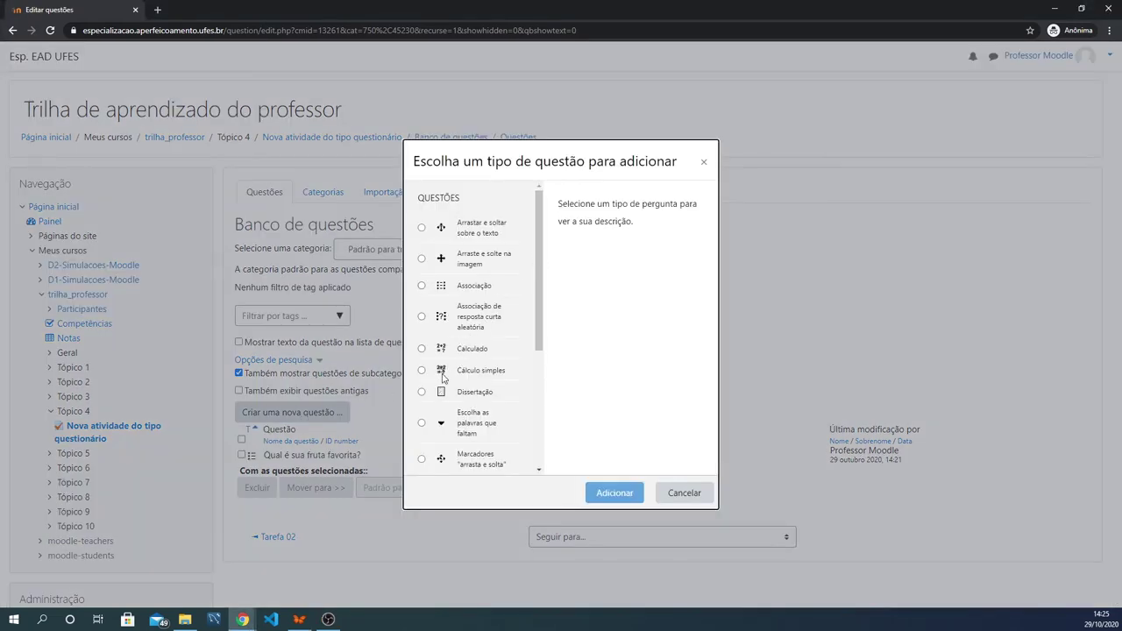
left_click(421, 393)
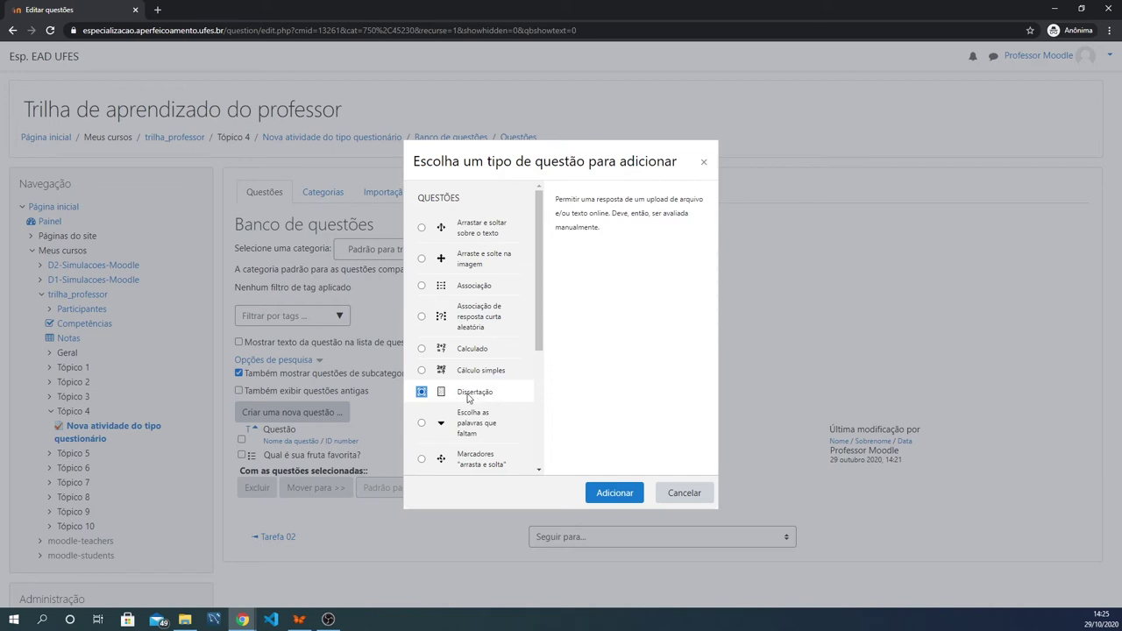
left_click(613, 493)
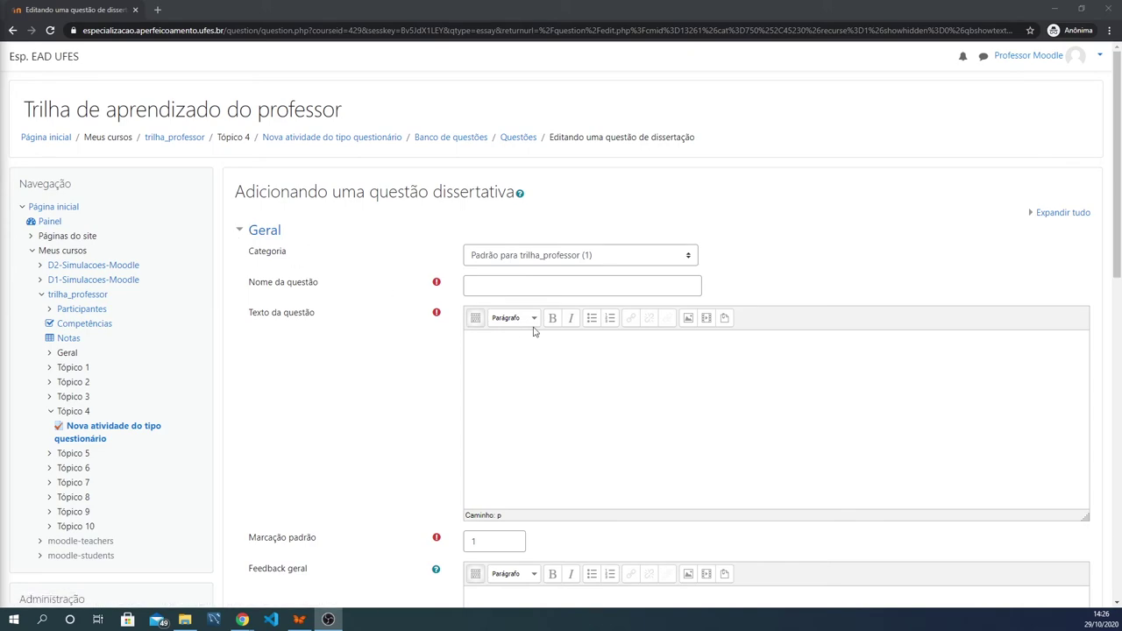
Examine the essay question's general settings, response options, response template and grader information, collapsing each section after viewing it
scroll(533, 333, "down", 2)
left_click(496, 366)
scroll(646, 343, "down", 2)
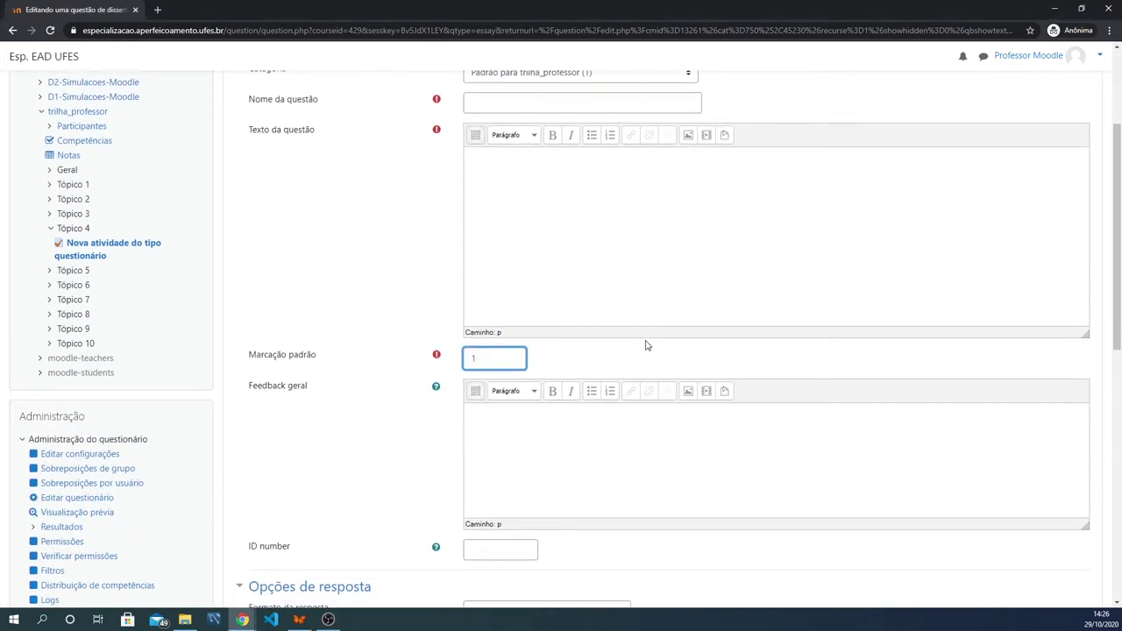
left_click(550, 342)
scroll(531, 346, "up", 4)
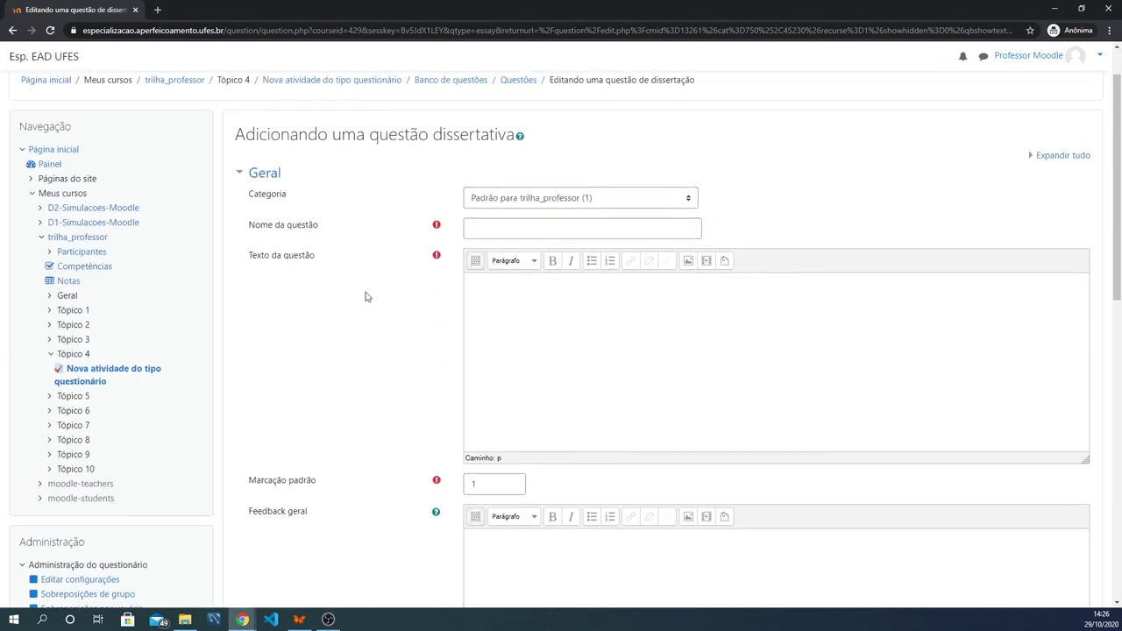
left_click(252, 231)
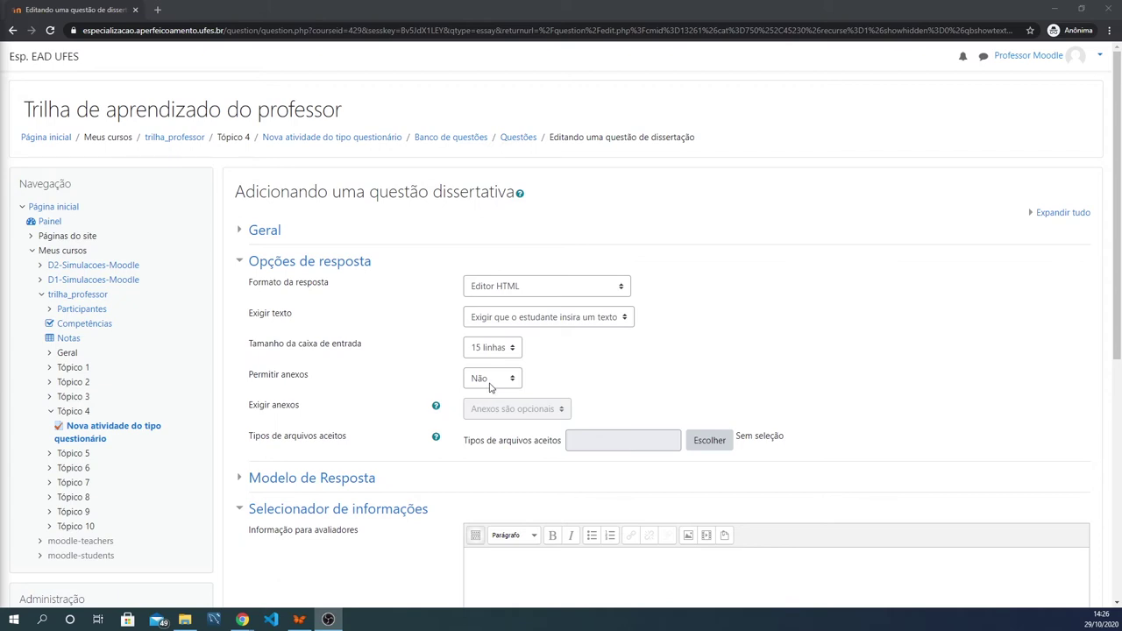
left_click(242, 266)
left_click(243, 292)
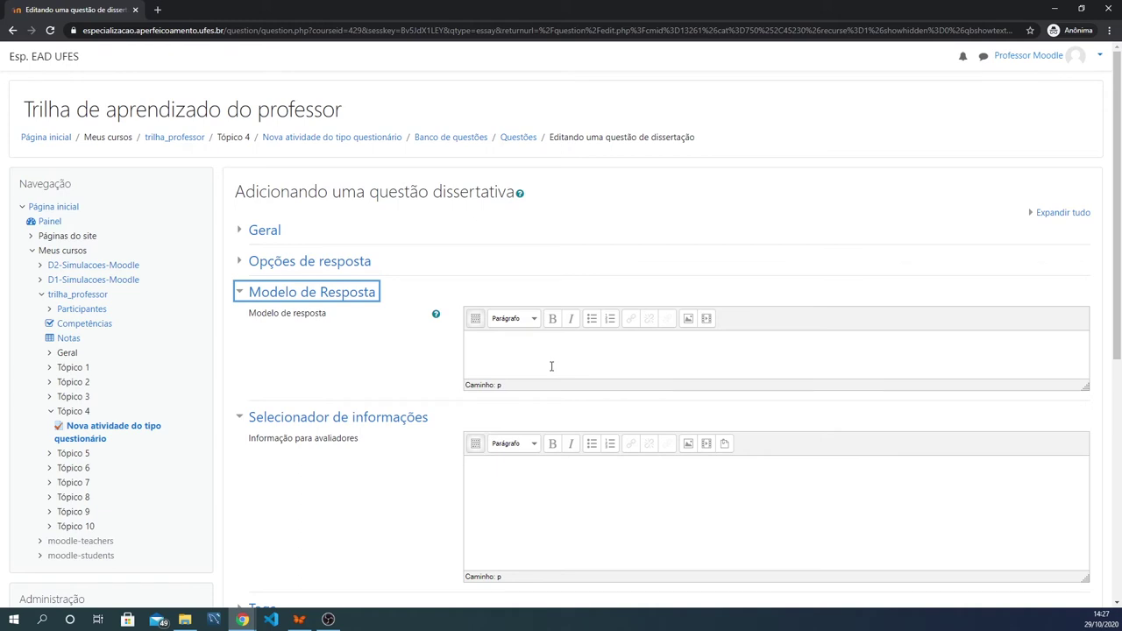
left_click(239, 292)
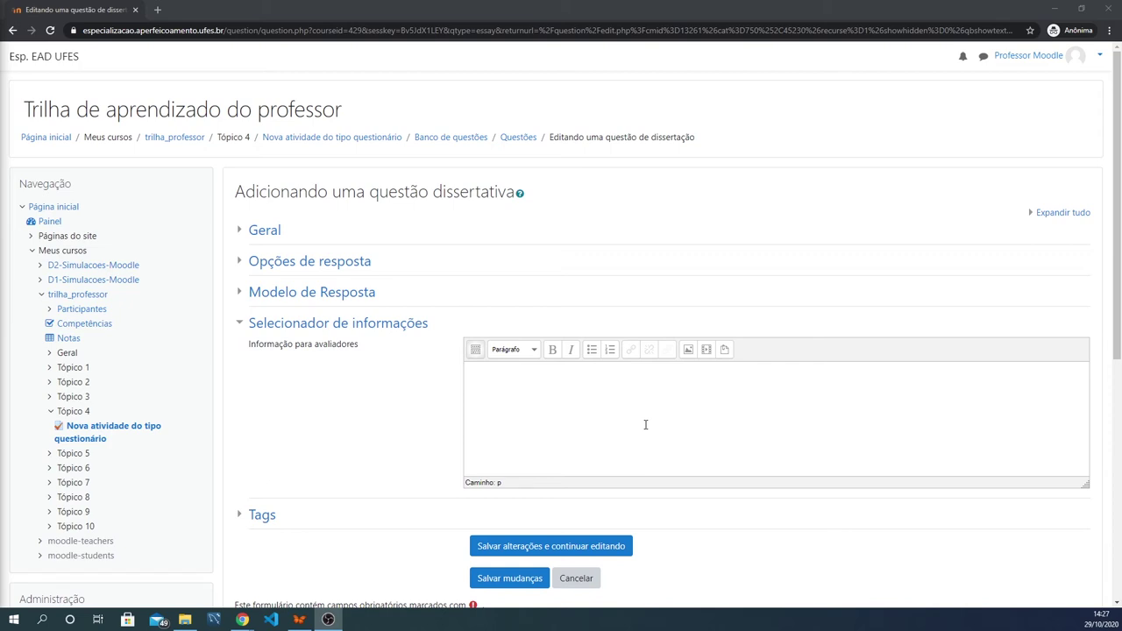
left_click(243, 326)
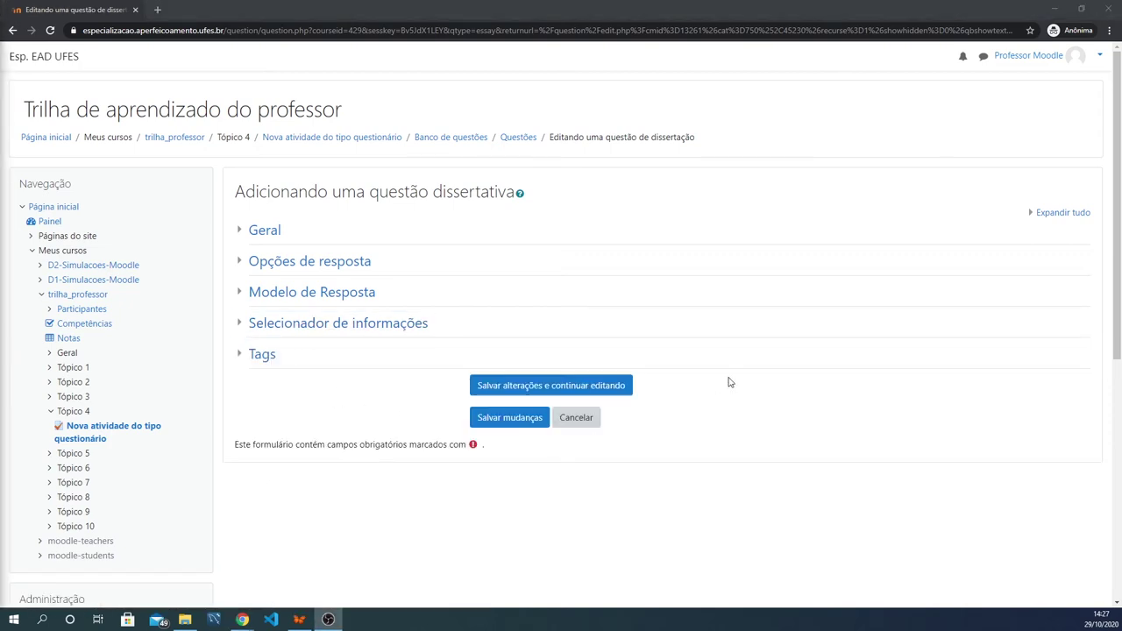
Expand the Geral section and name the essay question "Descreva sua vida."
left_click(238, 234)
left_click(509, 287)
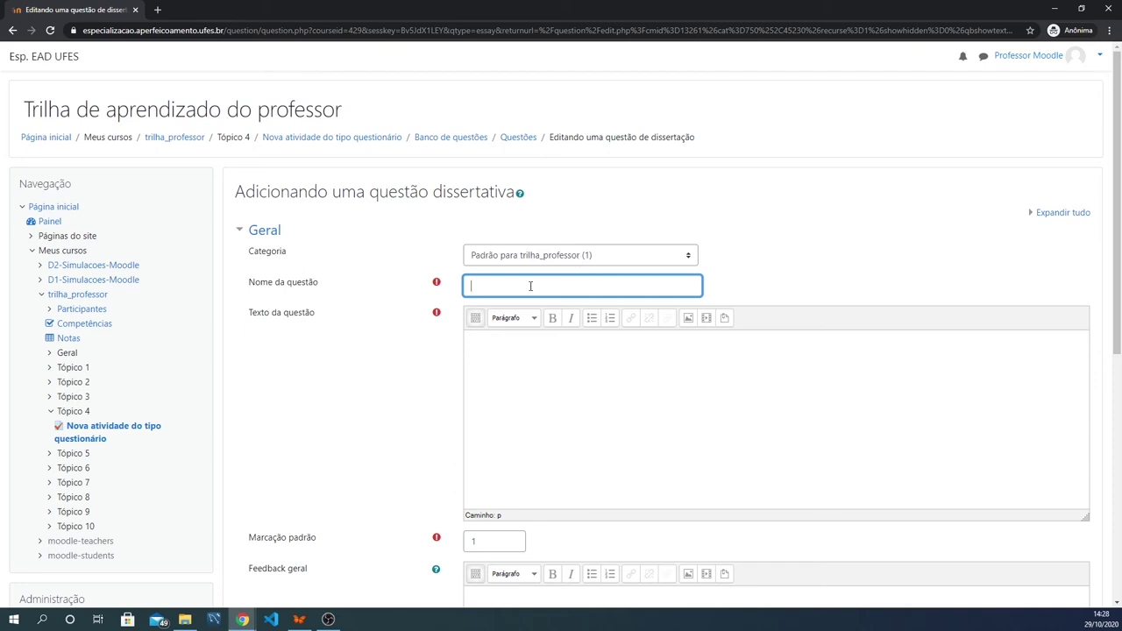
type("Descreva sua vida.")
Enter "Faça uma descrição dos evento importantes de sua vida." as the essay question's text
left_click(522, 365)
type("Faça ")
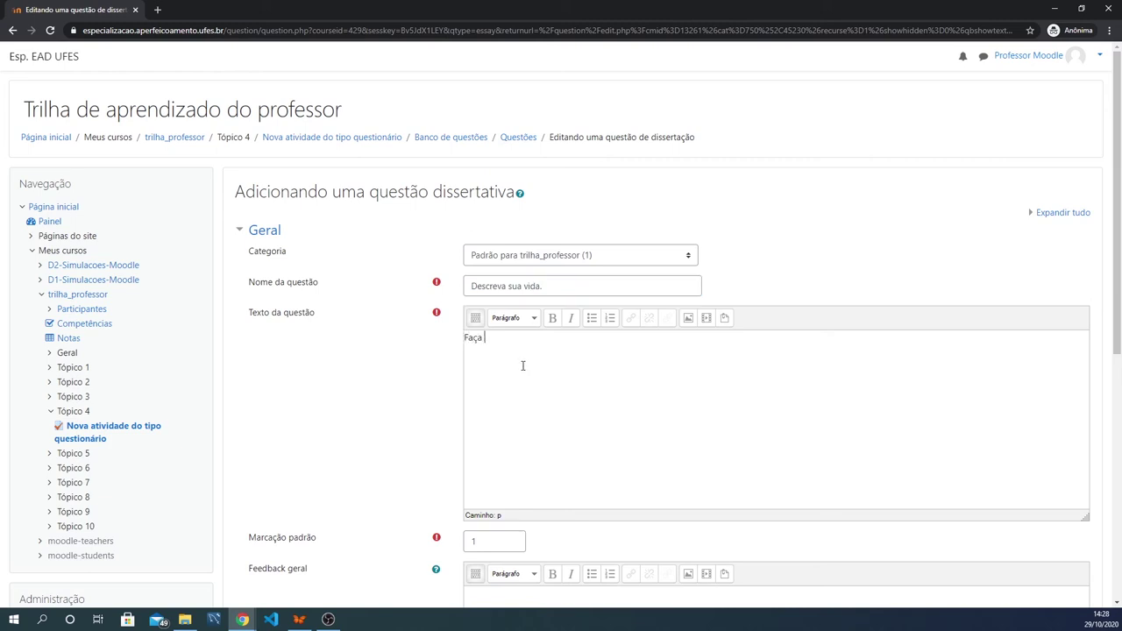
type("uma descrição dos evento im")
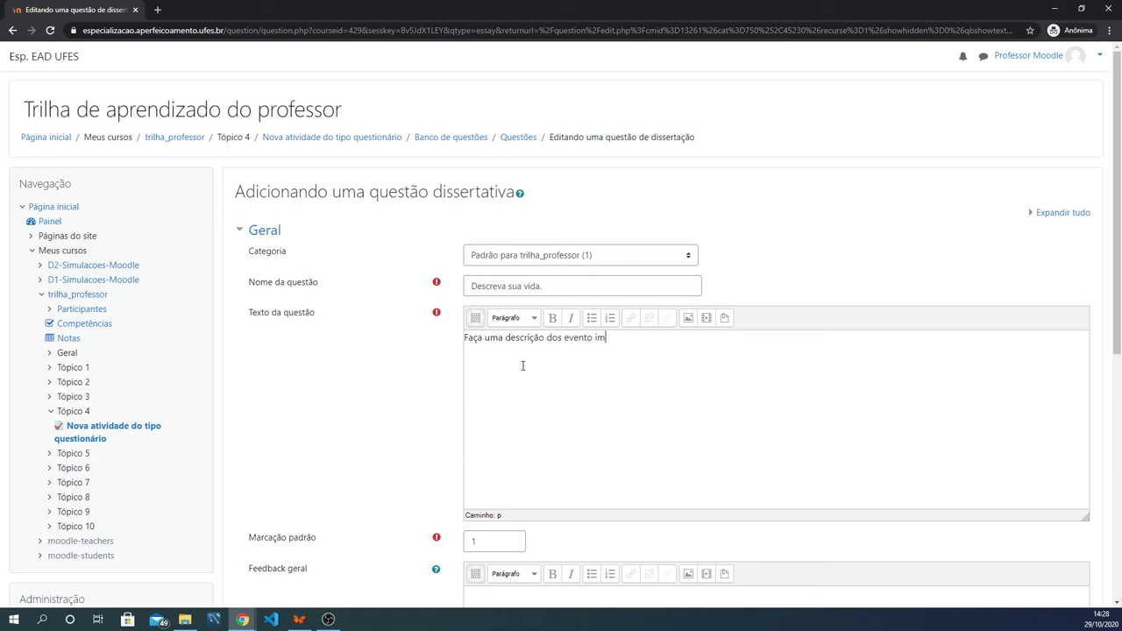
type("portantes de sua vida.")
triple_click(546, 337)
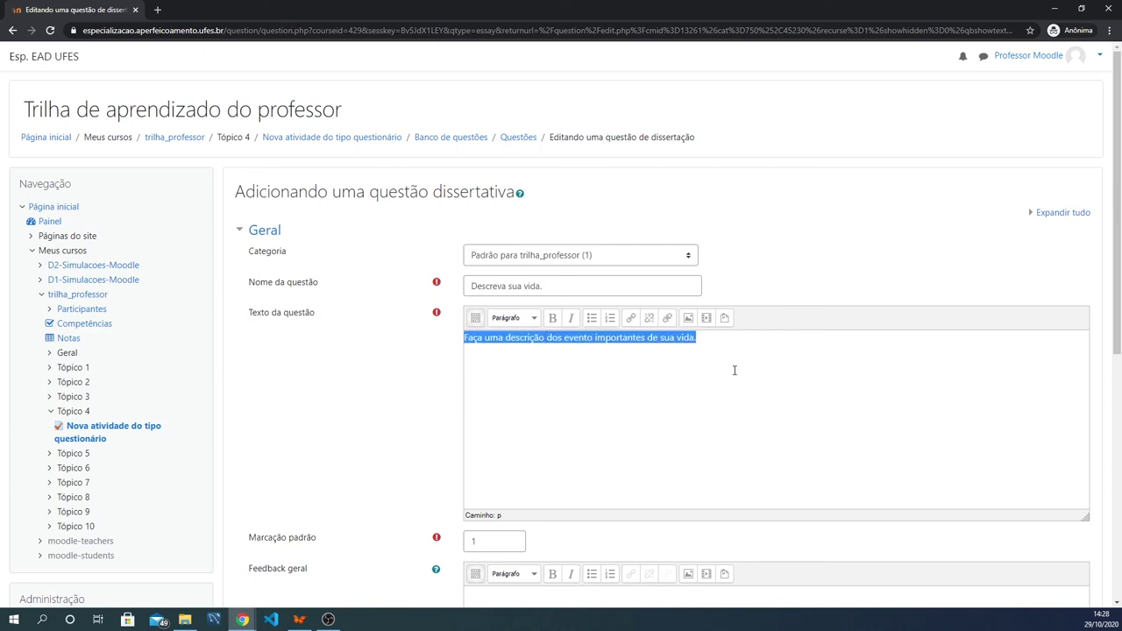
left_click(695, 416)
scroll(643, 340, "down", 2)
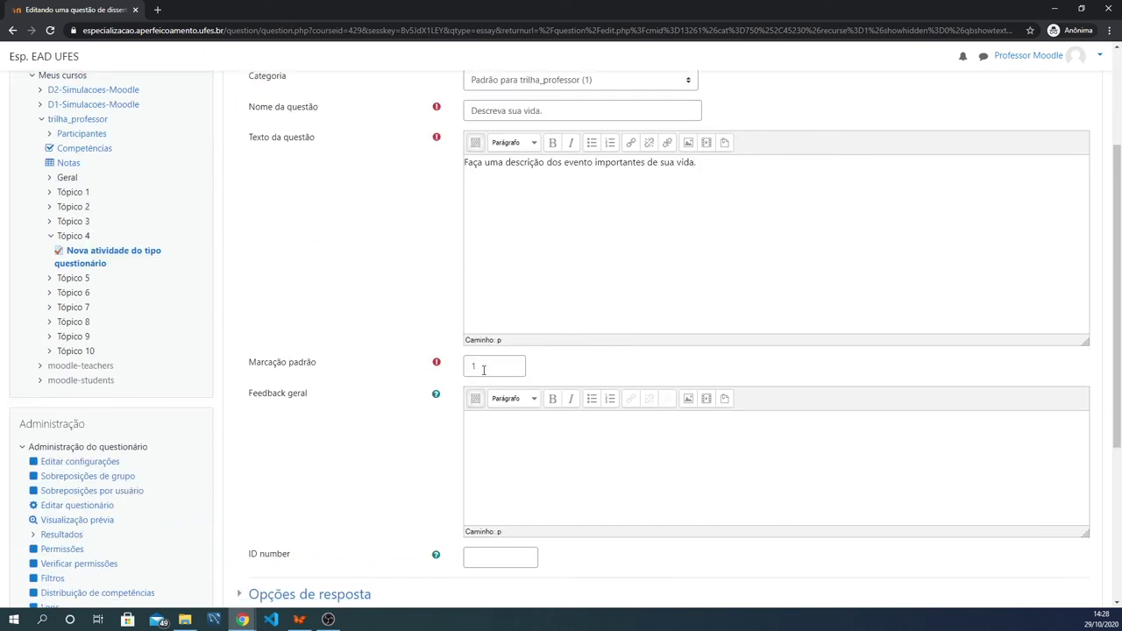
Review the essay question's Opções de resposta section, collapse the open sections and save the question to the question bank
scroll(339, 273, "up", 3)
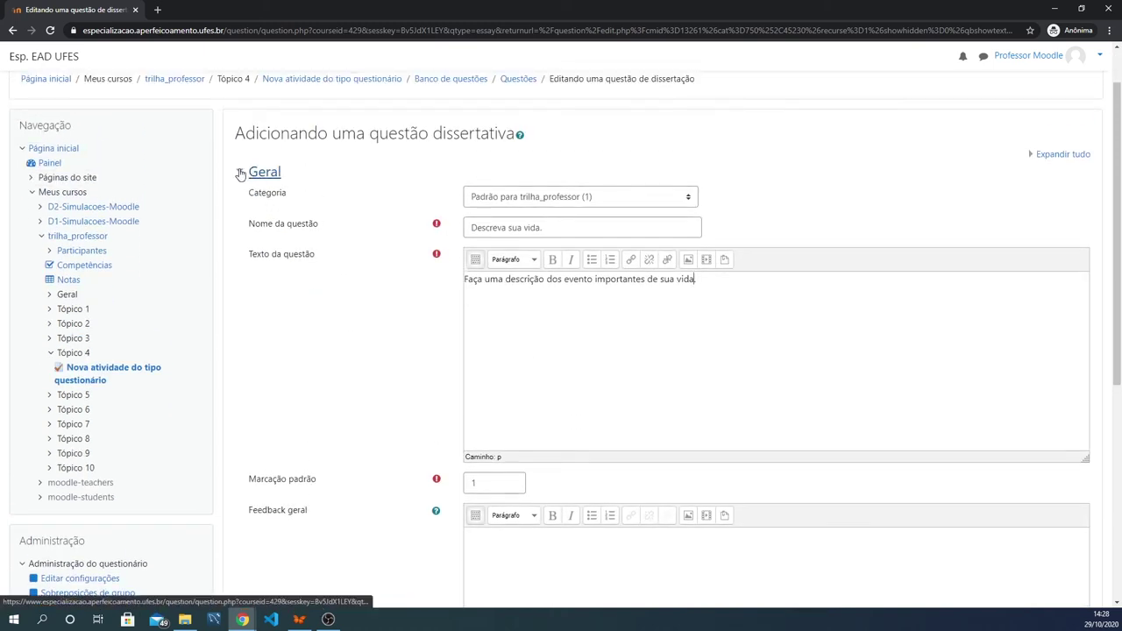
left_click(239, 173)
left_click(239, 202)
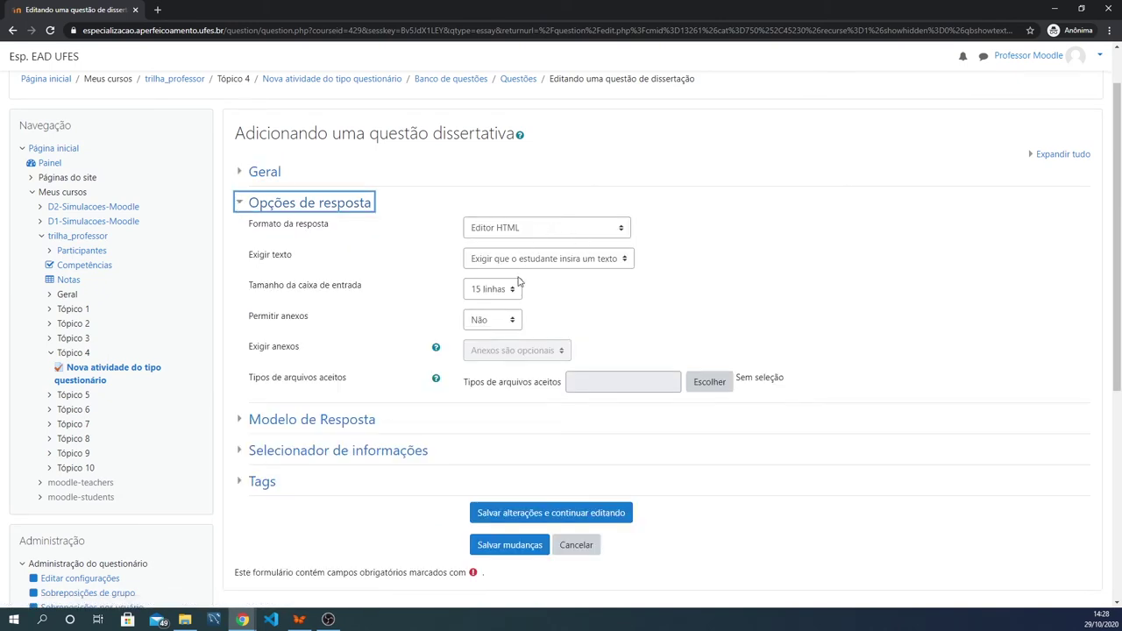
left_click(241, 206)
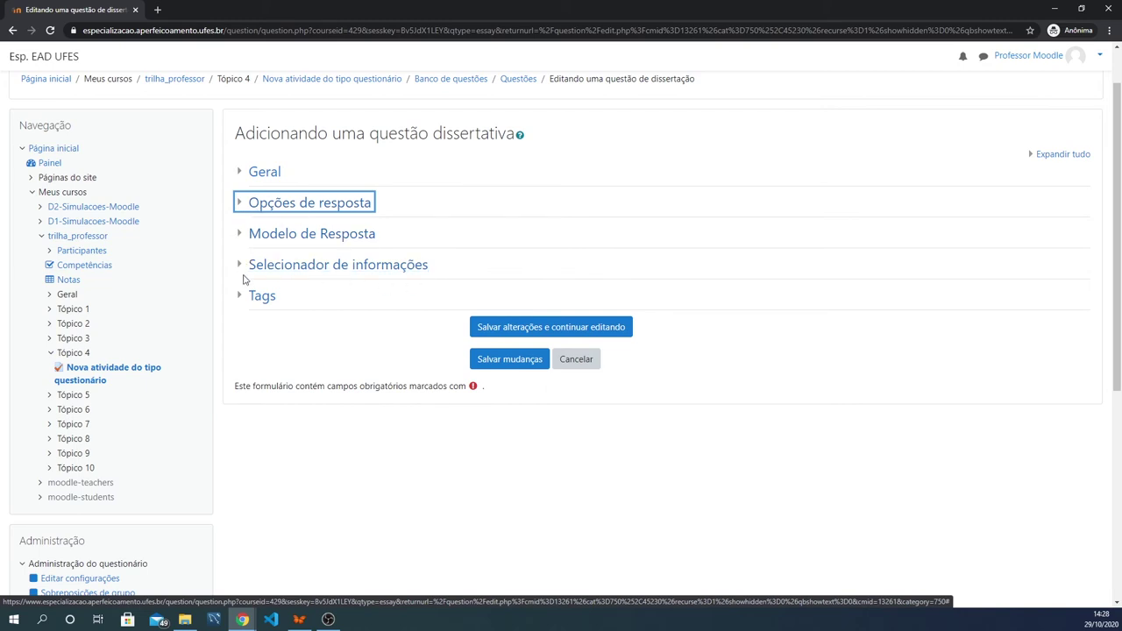
left_click(509, 361)
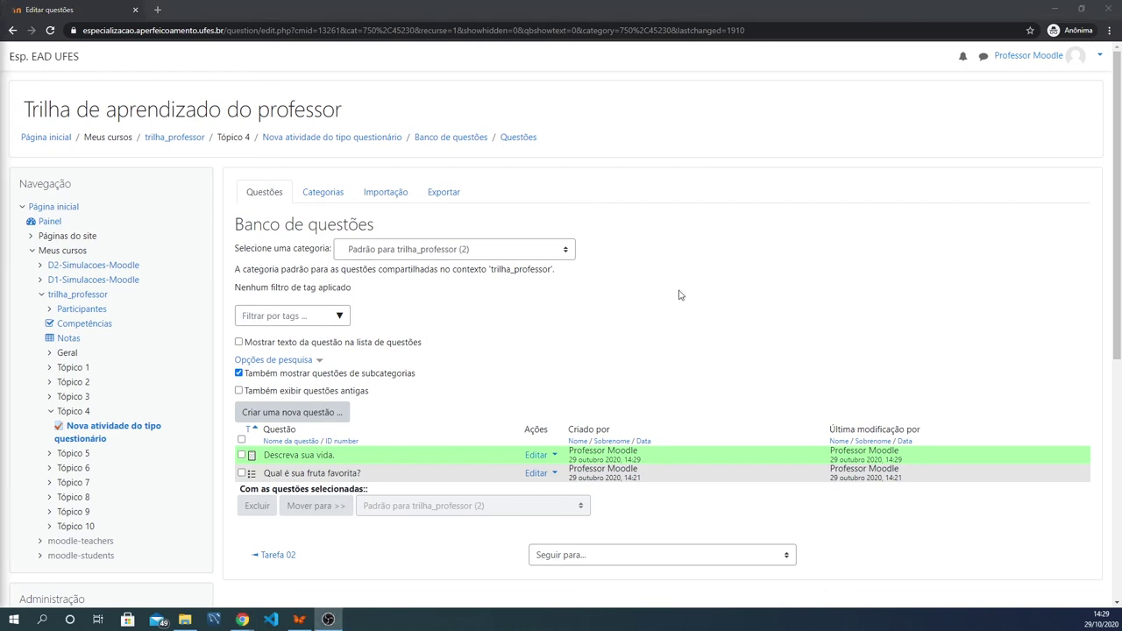
Try selecting both questions, "Descreva sua vida." and "Qual é sua fruta favorita?", for moving to the category "Padrão para Nova atividade do tipo questionário"
left_click(241, 456)
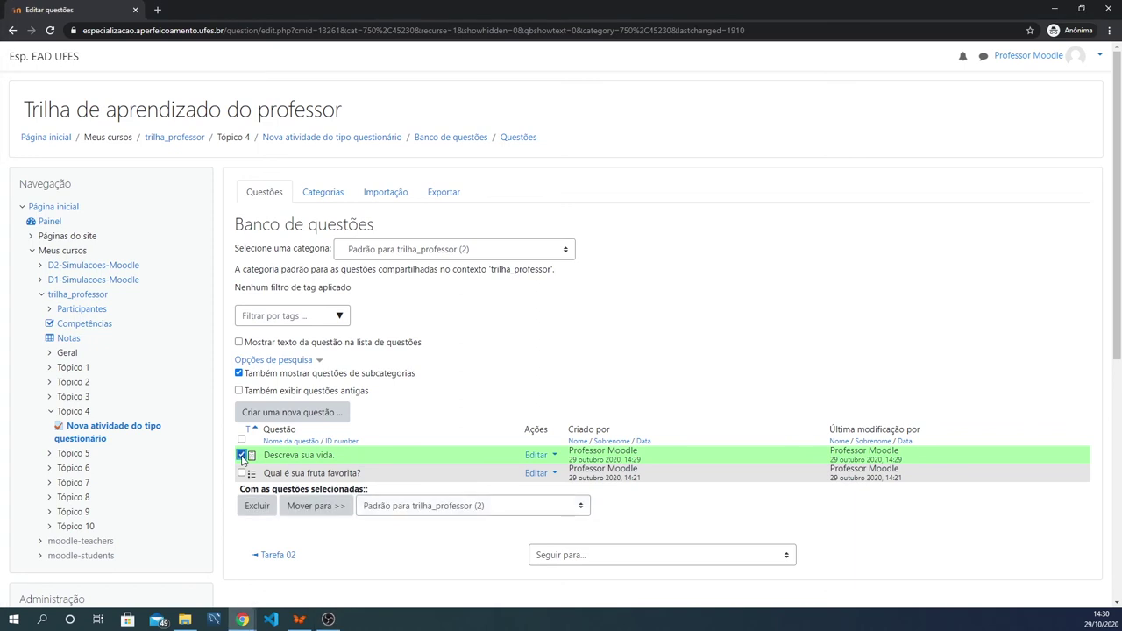
left_click(242, 473)
left_click(242, 473)
left_click(242, 455)
left_click(242, 472)
left_click(242, 455)
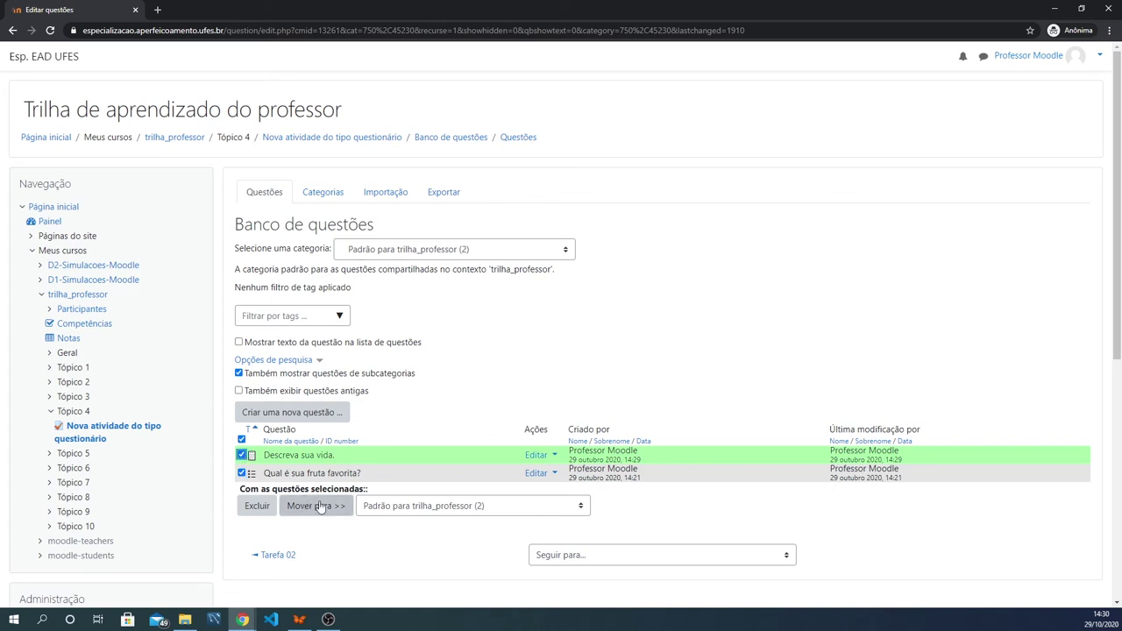
left_click(455, 507)
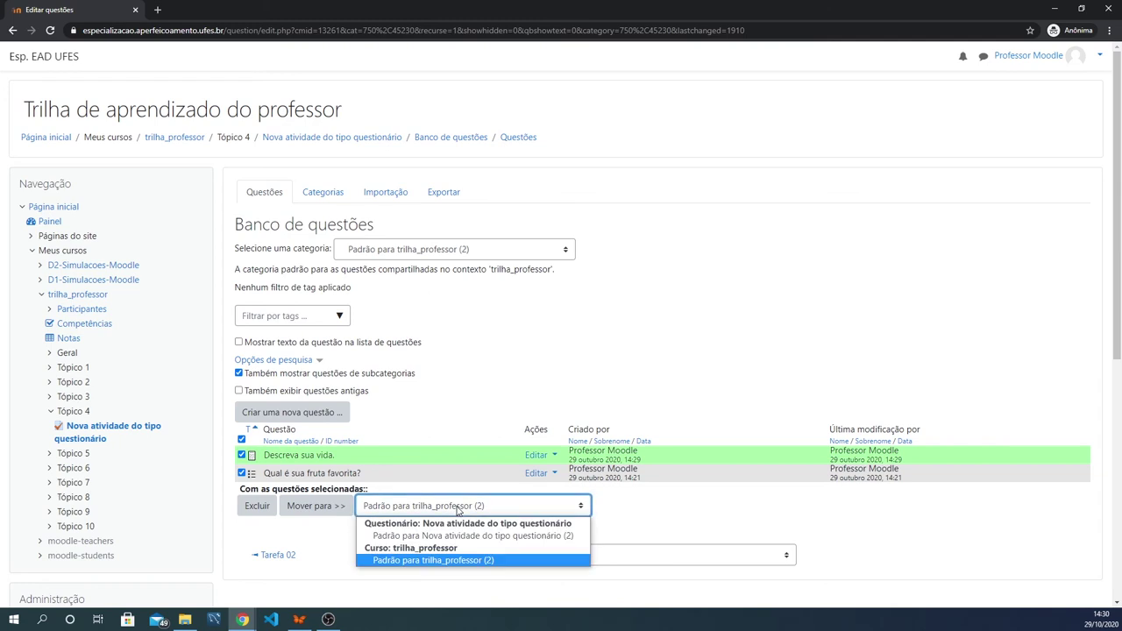
left_click(458, 543)
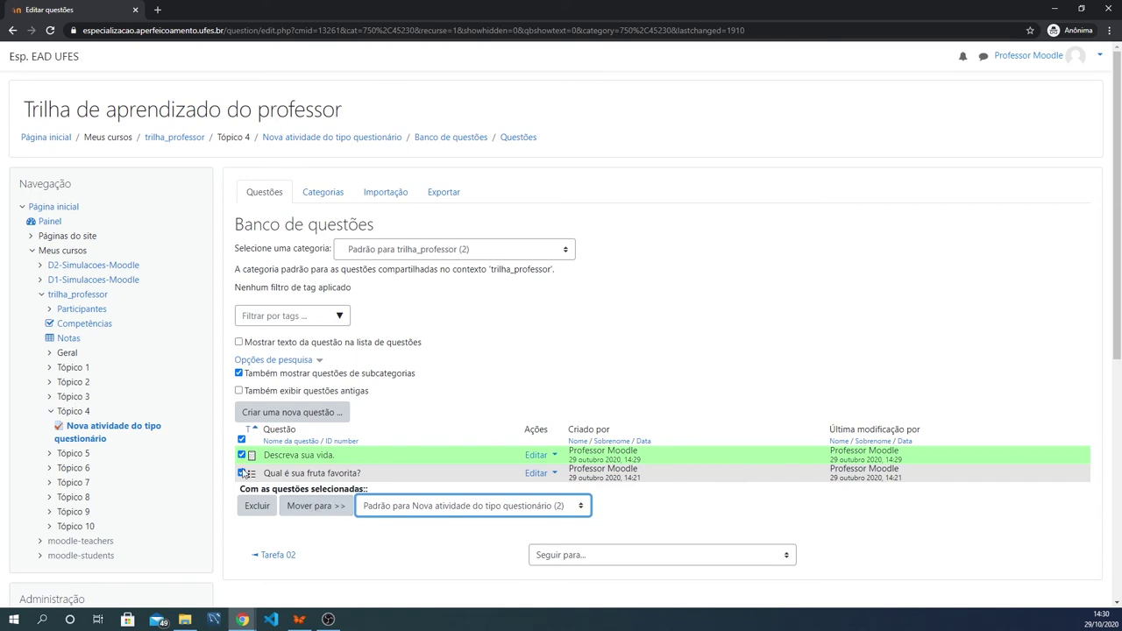
left_click(317, 507)
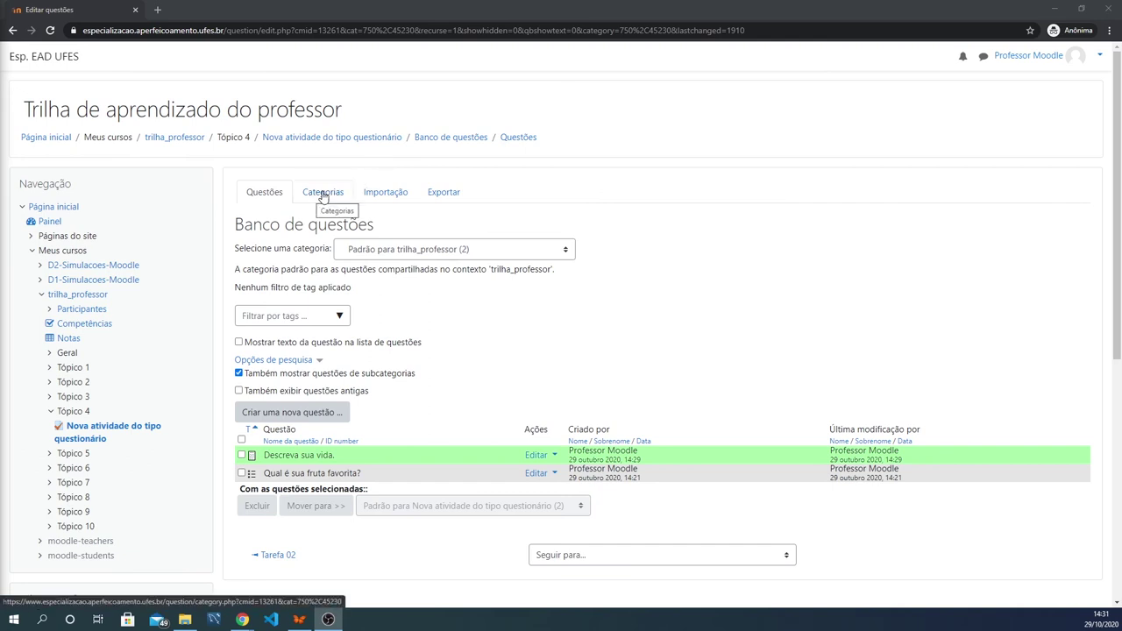
Examine the question bank's categories for the quiz and the course, and the form for adding a category
left_click(322, 195)
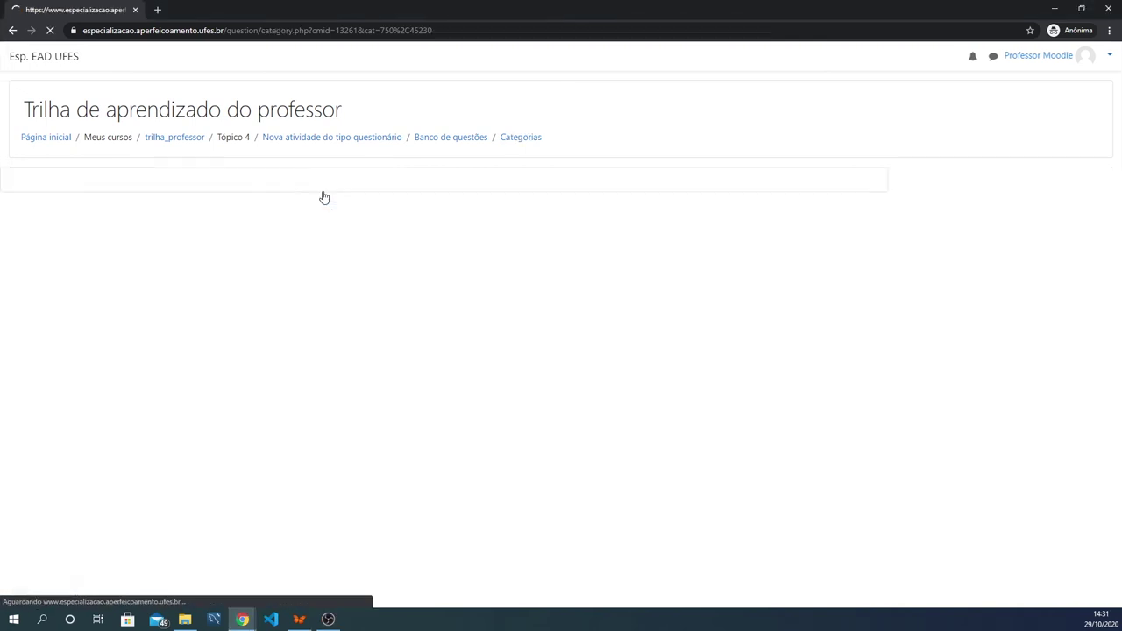
scroll(611, 261, "down", 1)
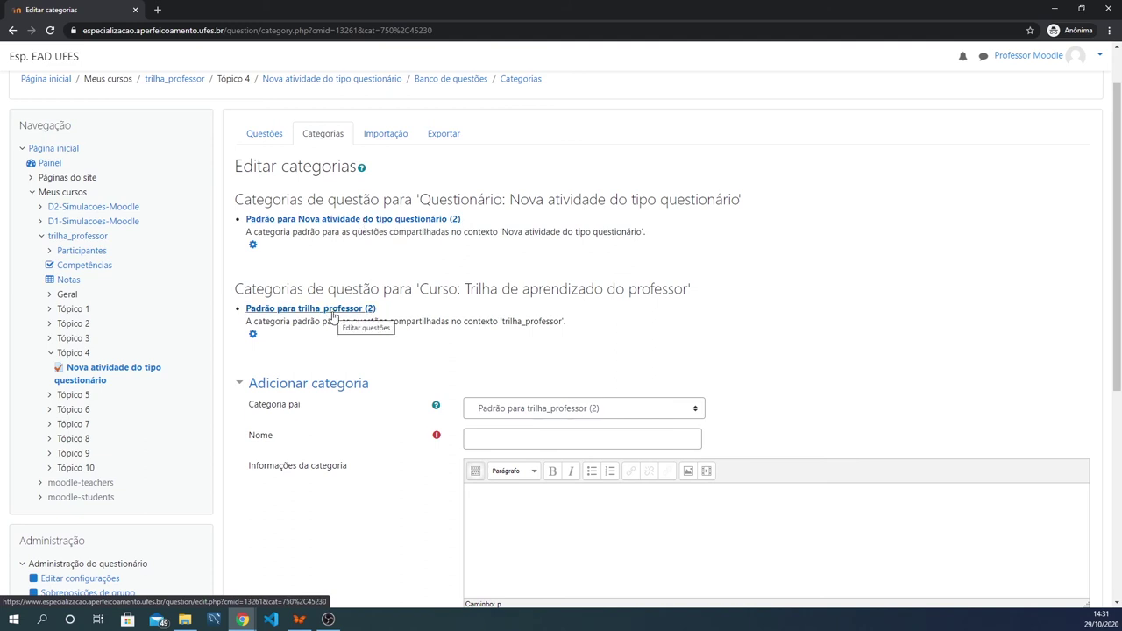
scroll(594, 343, "down", 1)
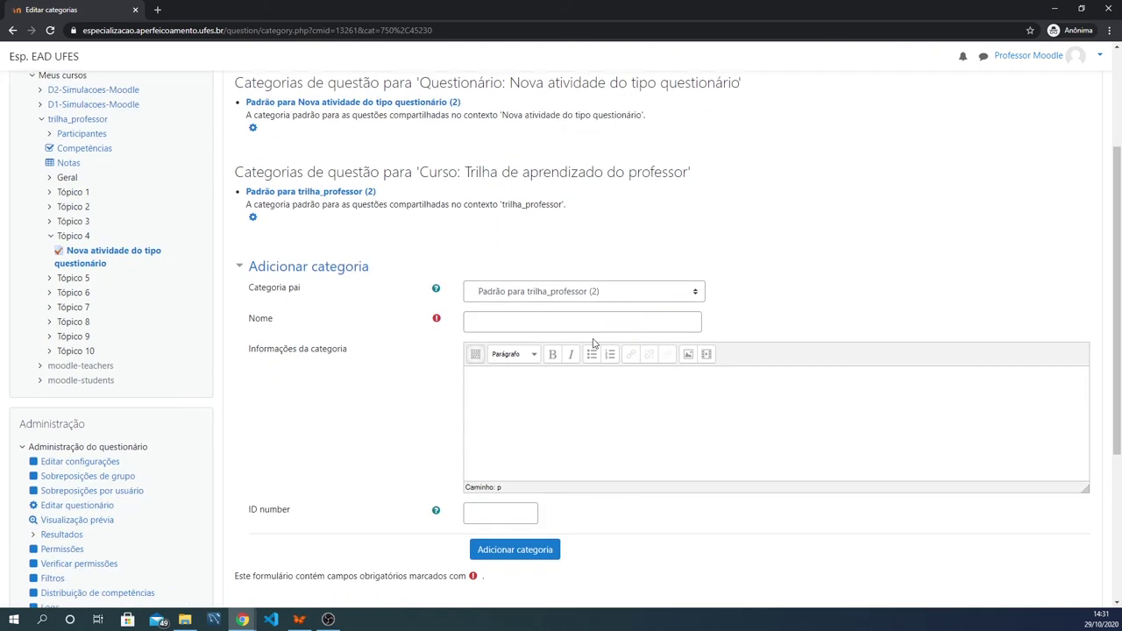
scroll(578, 343, "up", 1)
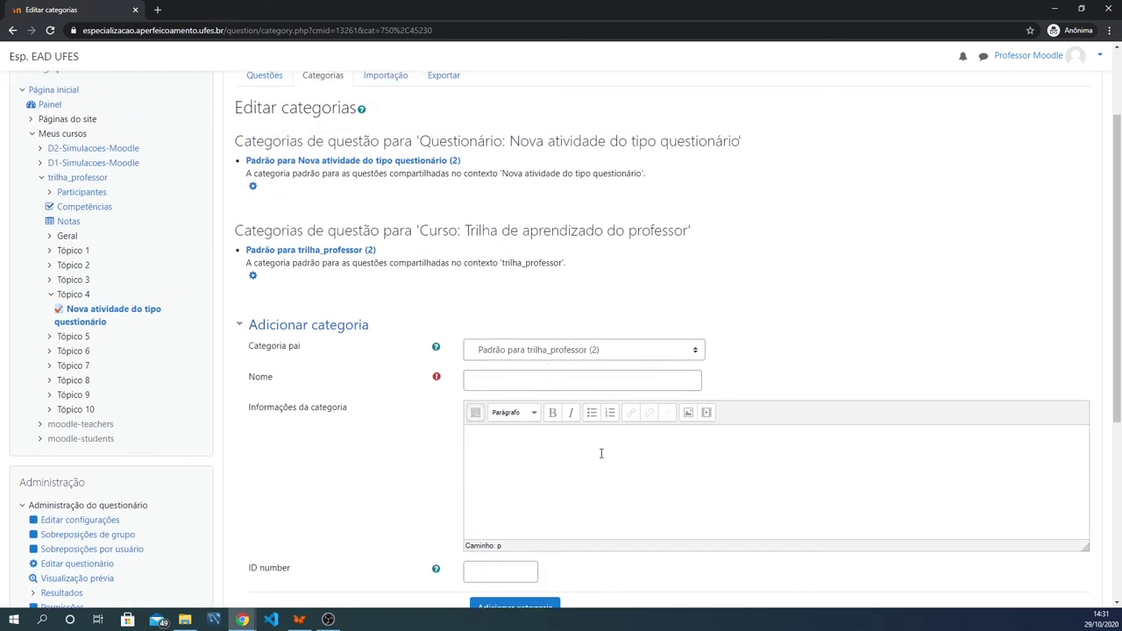
scroll(601, 453, "up", 2)
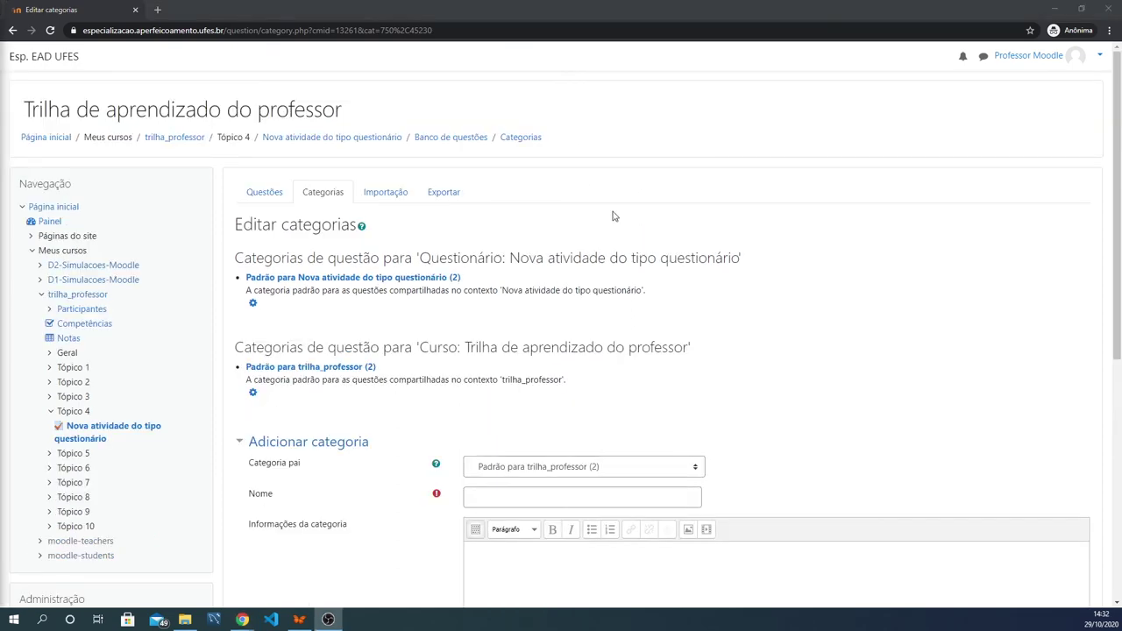
Examine the question export page's file formats and the categories available for export
left_click(444, 194)
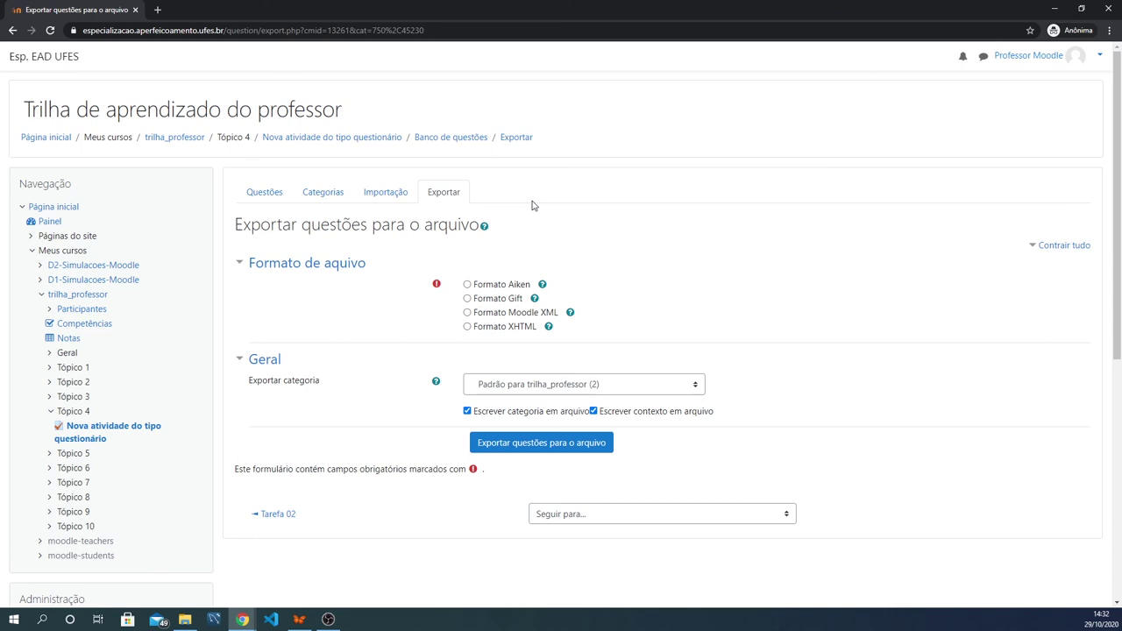
left_click(584, 387)
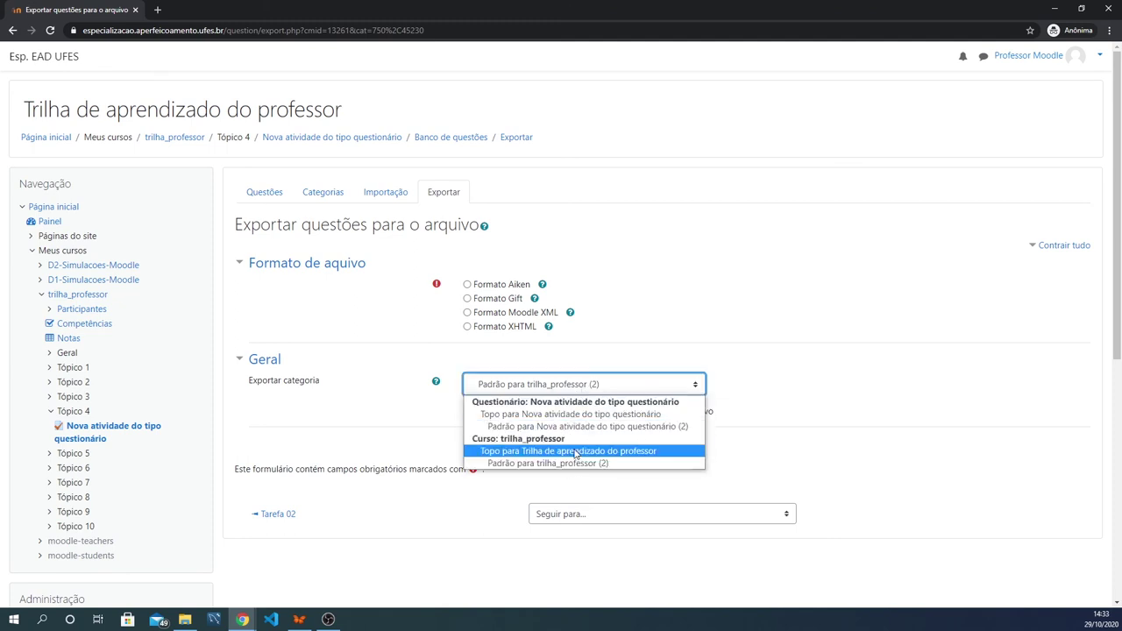
left_click(603, 385)
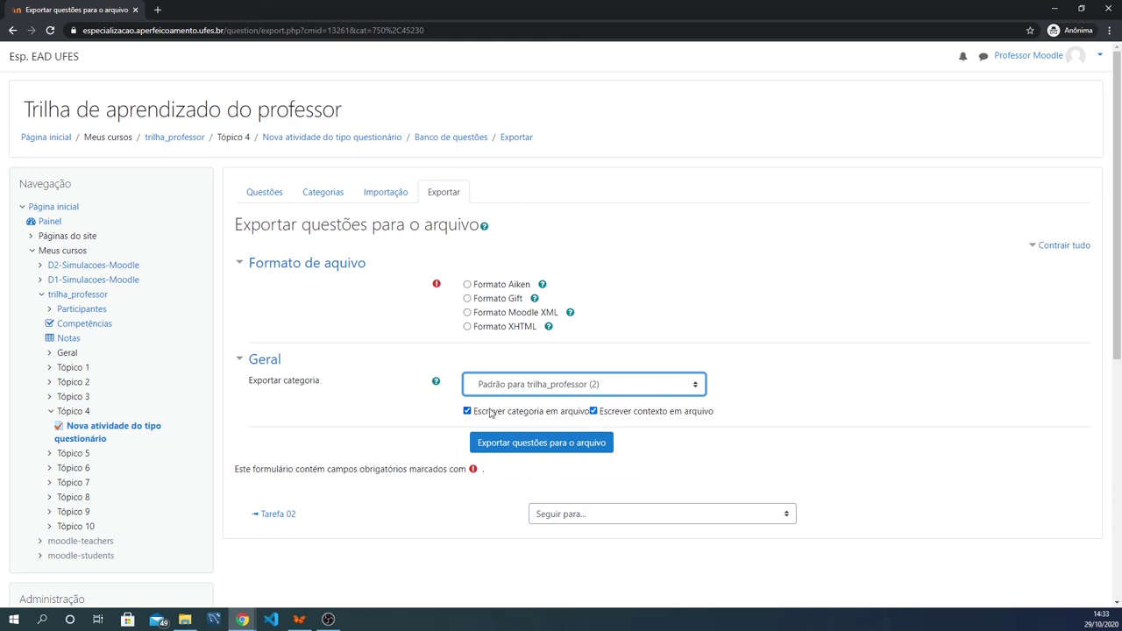
left_click(523, 449)
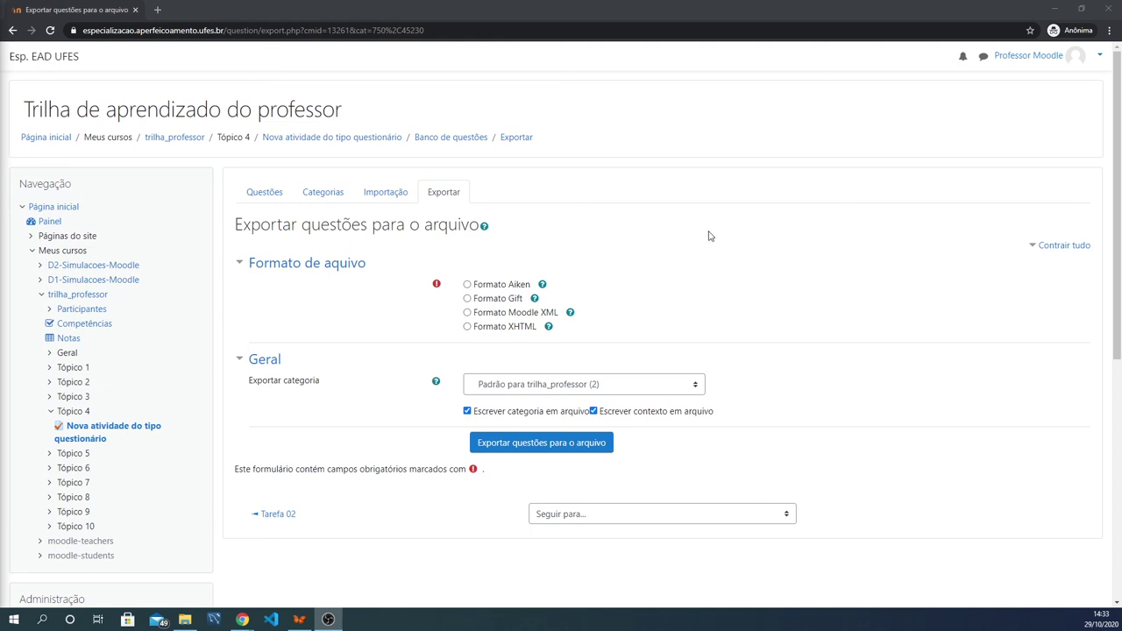
Examine the question import page's file formats and file upload area
left_click(393, 195)
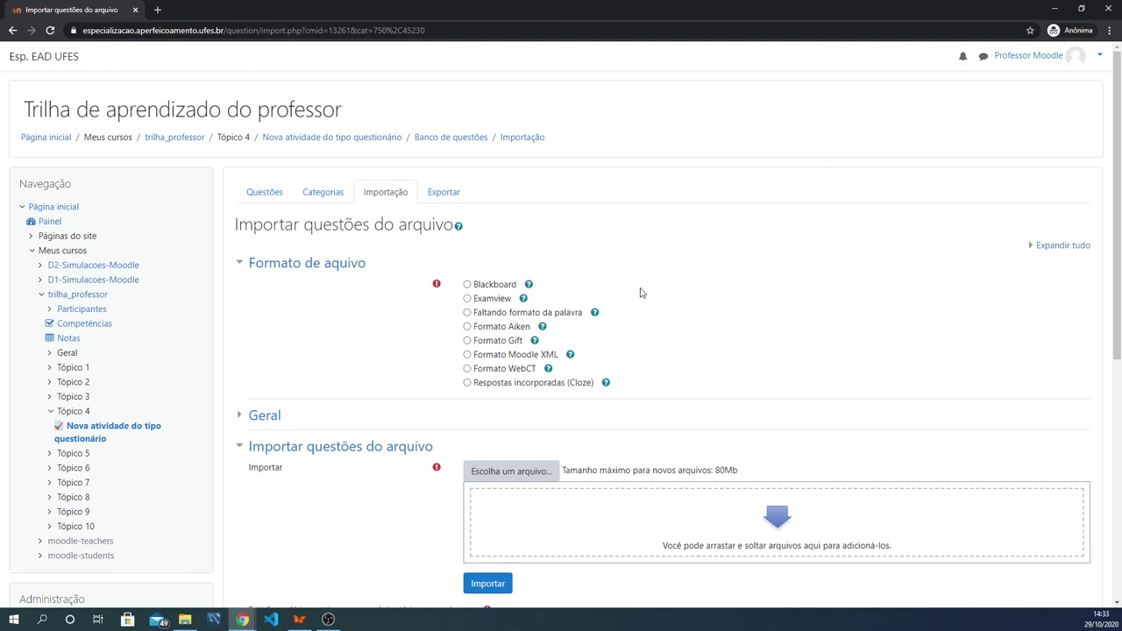
scroll(653, 290, "down", 2)
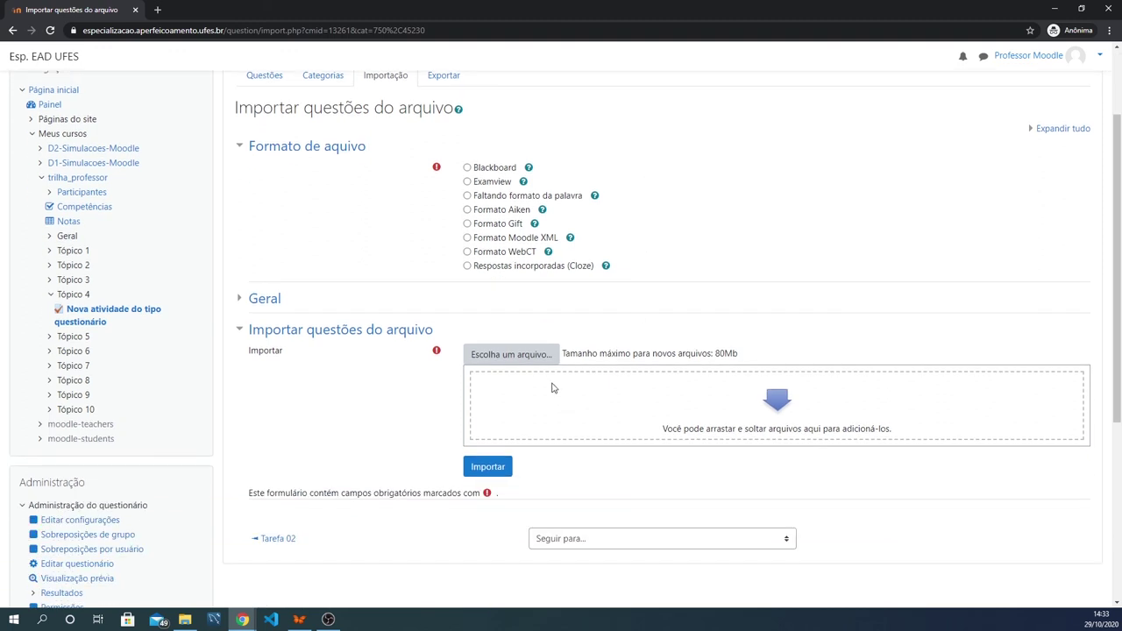
left_click(485, 467)
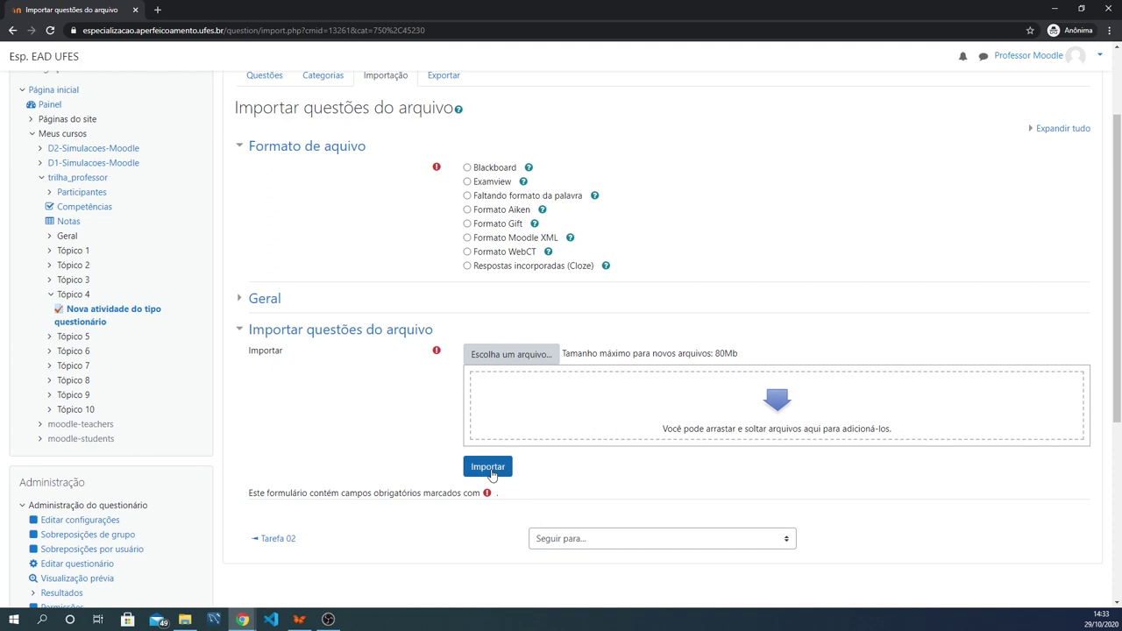